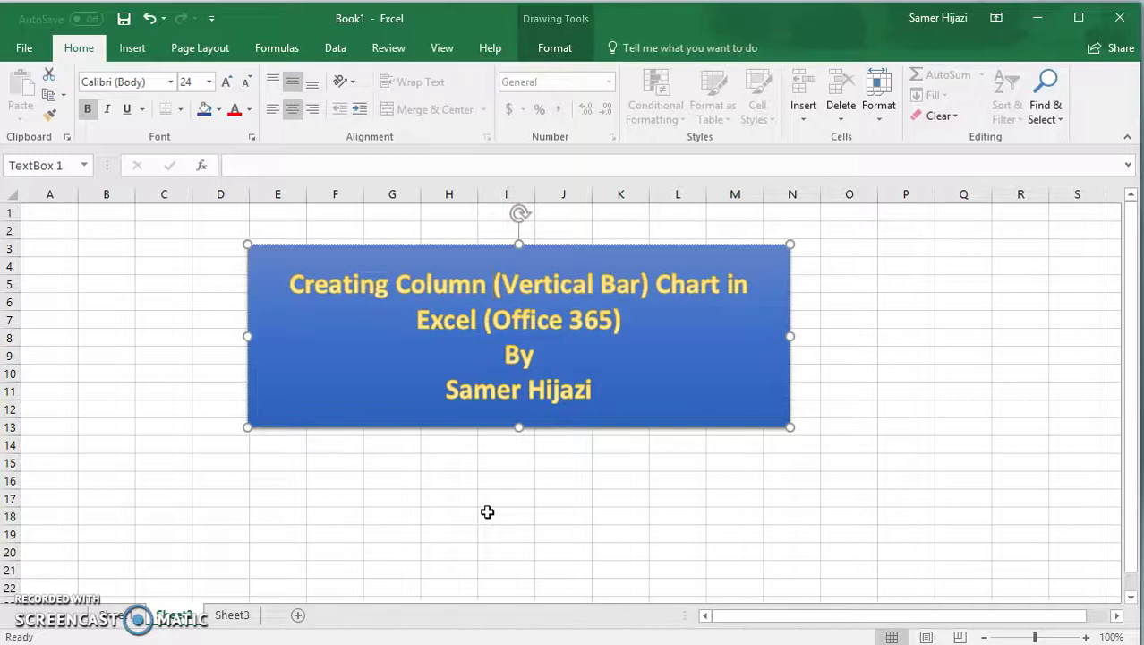
# On the sales table sheet, enter 2000 in A2 and 2001 in A3
pyautogui.click(232, 614)
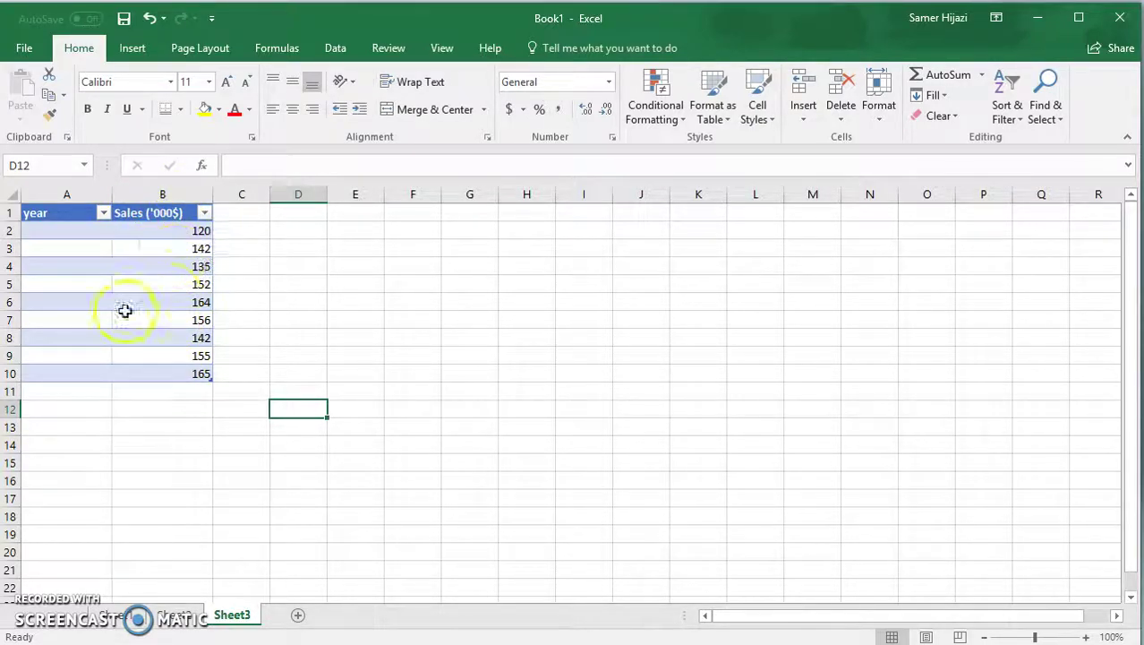
pyautogui.click(84, 230)
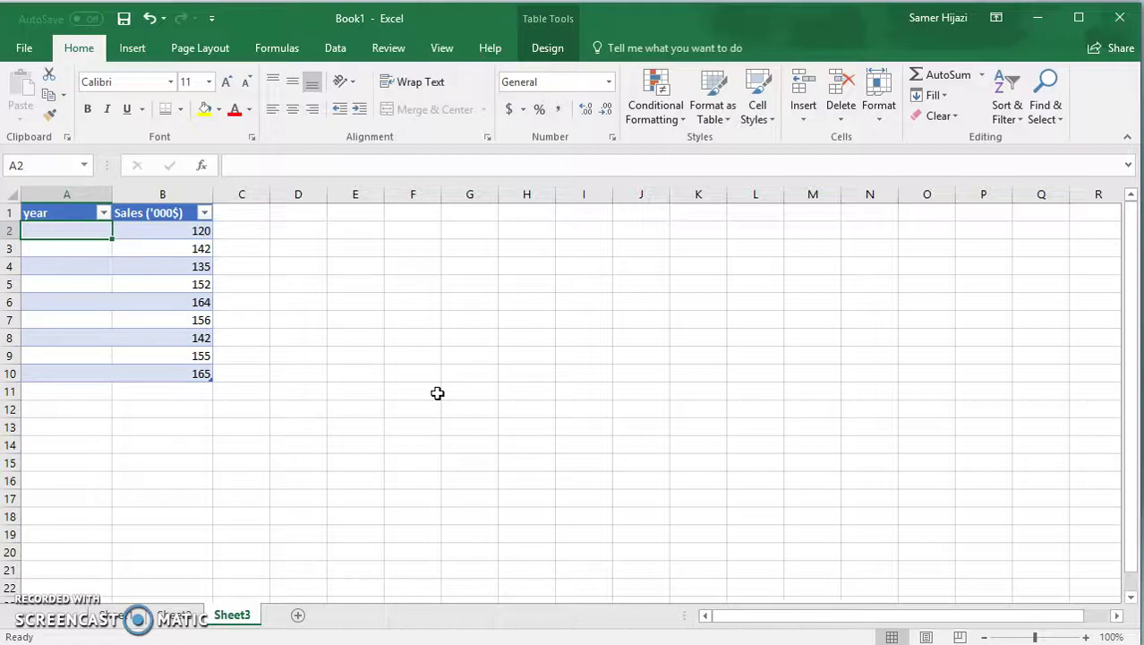
pyautogui.write('2000')
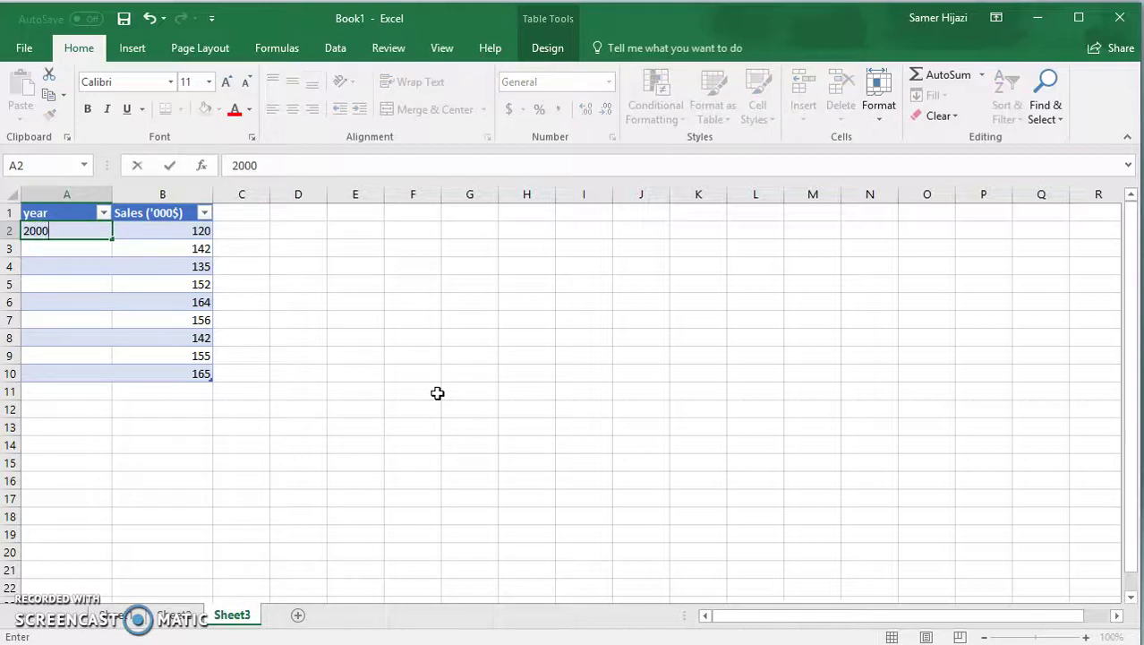
pyautogui.press('Return')
pyautogui.write('2001')
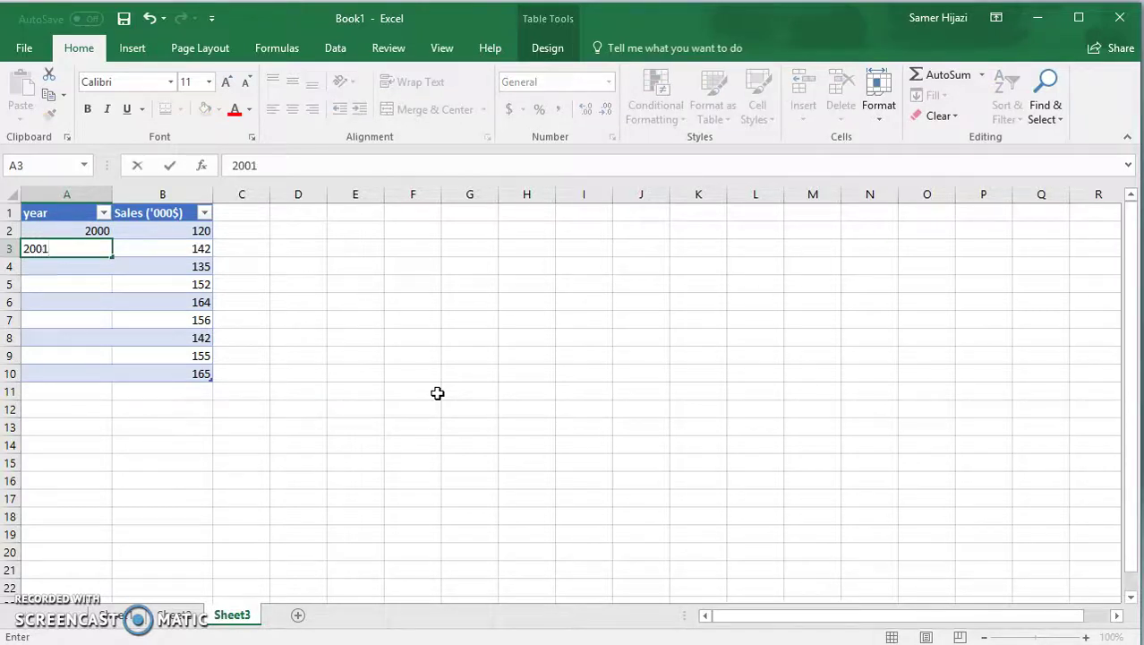
pyautogui.press('Return')
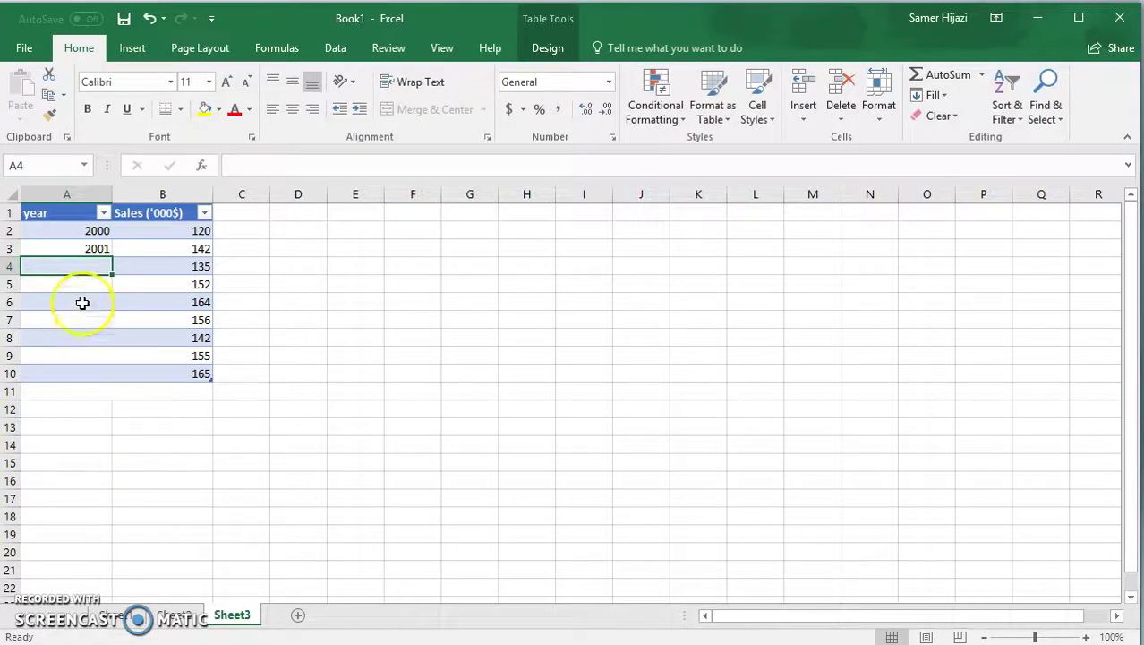
# Select A2:A3 and fill the year series down to A10, giving 2000 through 2008
pyautogui.click(65, 231)
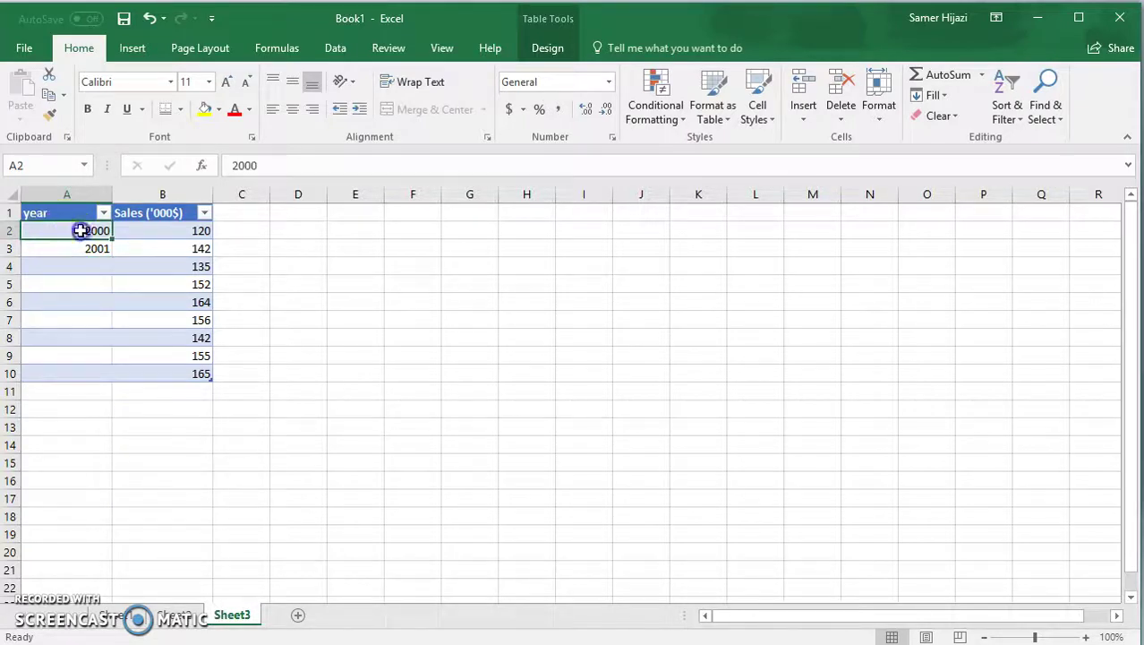
pyautogui.moveTo(81, 236); pyautogui.dragTo(82, 251)
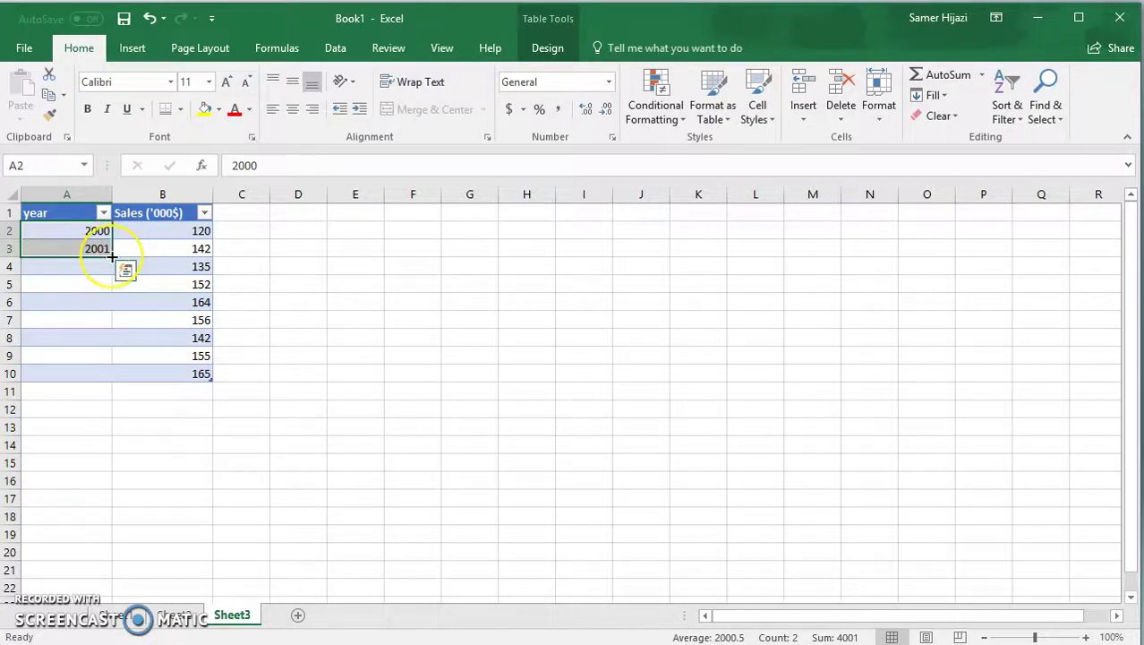
pyautogui.moveTo(111, 257); pyautogui.dragTo(114, 276)
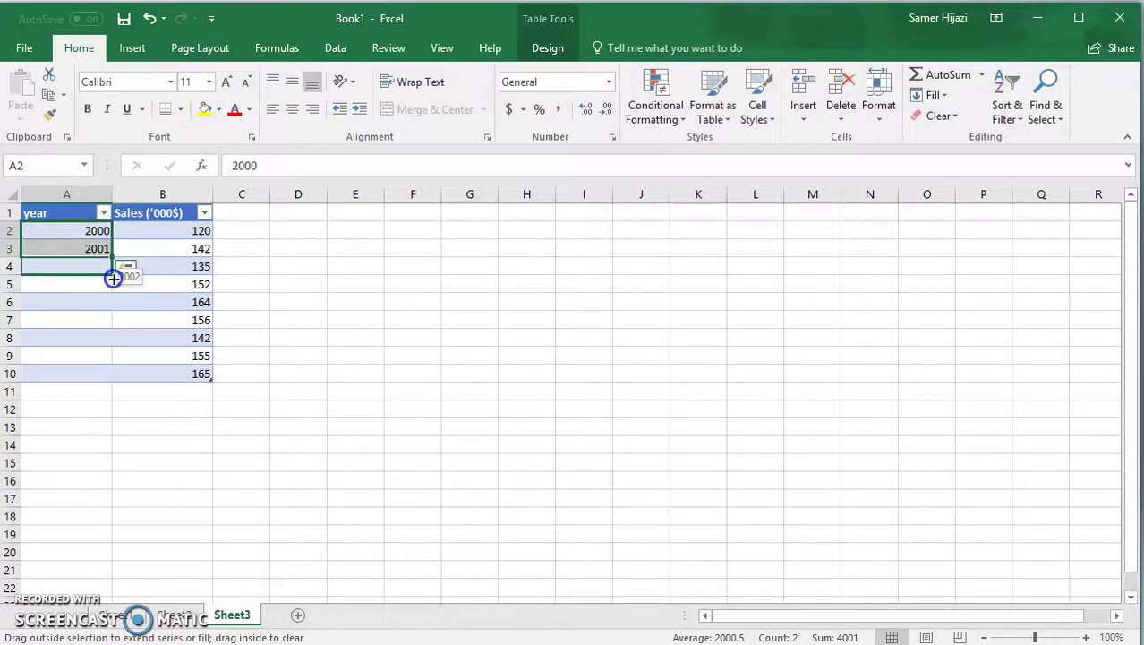
pyautogui.moveTo(114, 282); pyautogui.dragTo(113, 377)
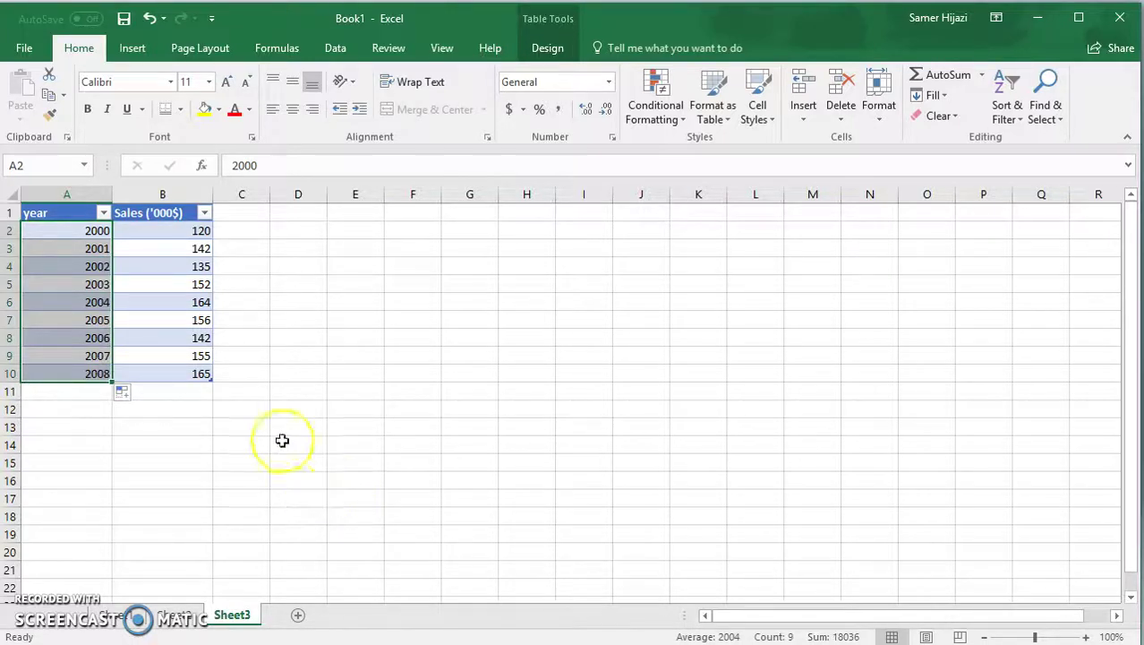
pyautogui.click(365, 234)
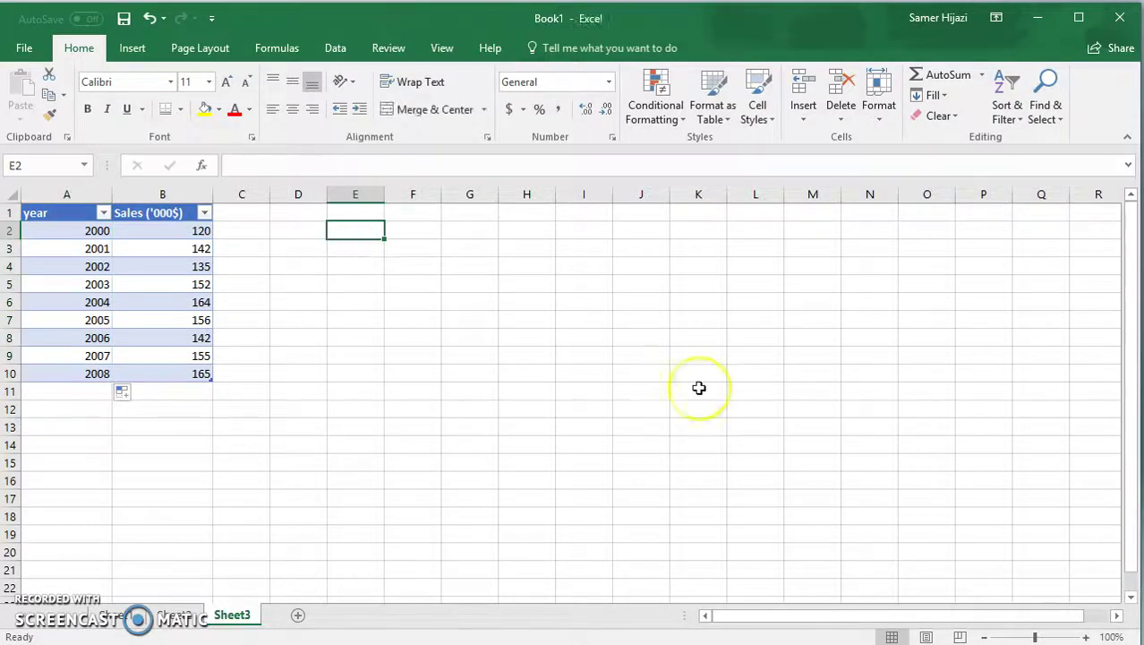
pyautogui.write('1')
pyautogui.press('Return')
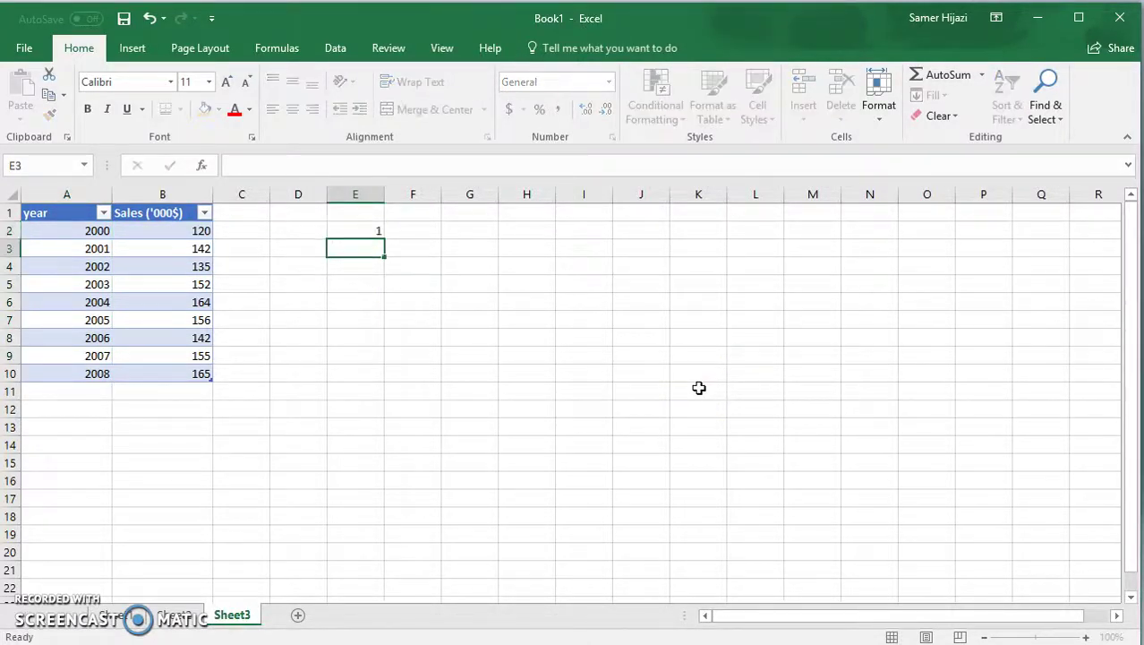
pyautogui.write('2')
pyautogui.press('Return')
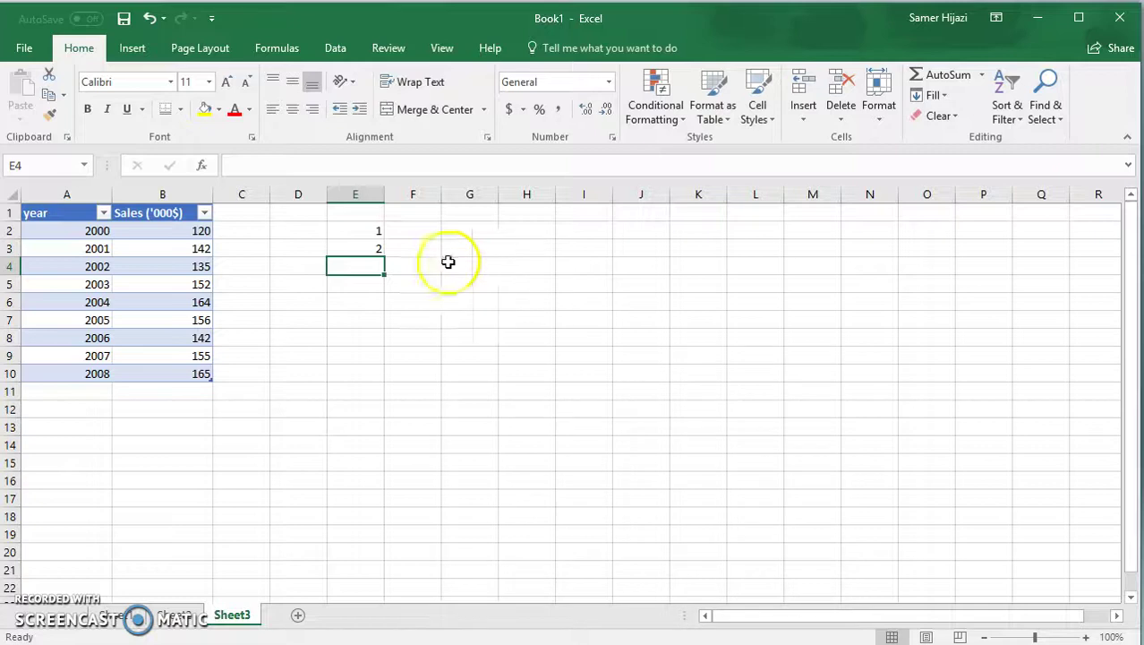
pyautogui.moveTo(372, 231); pyautogui.dragTo(384, 383)
pyautogui.click(426, 231)
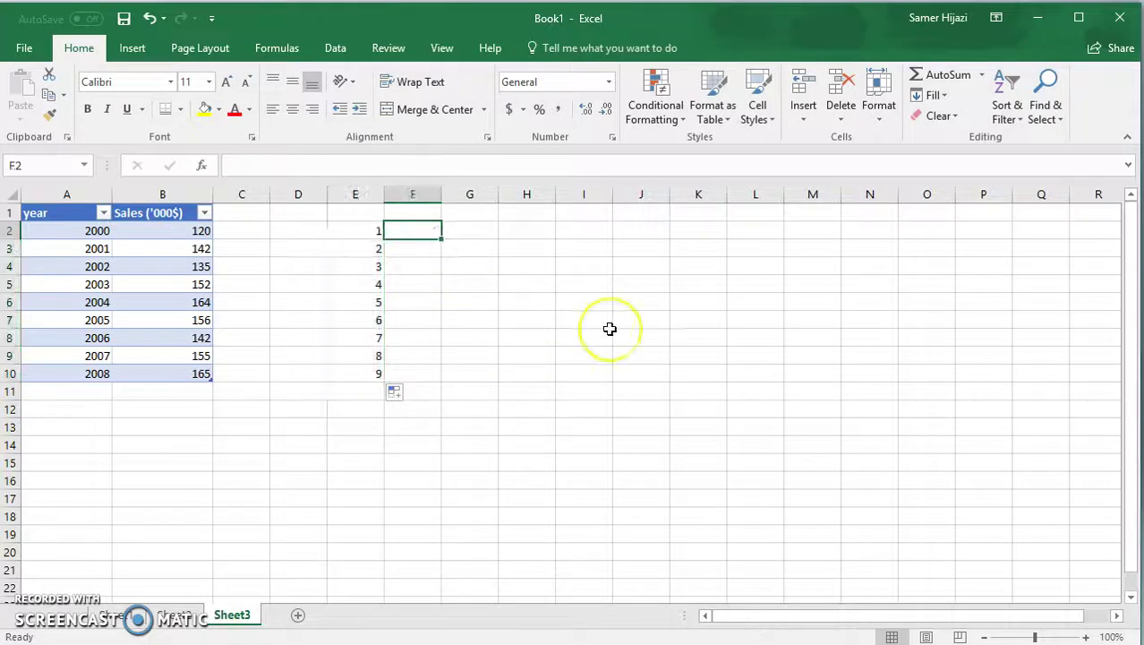
pyautogui.write('2')
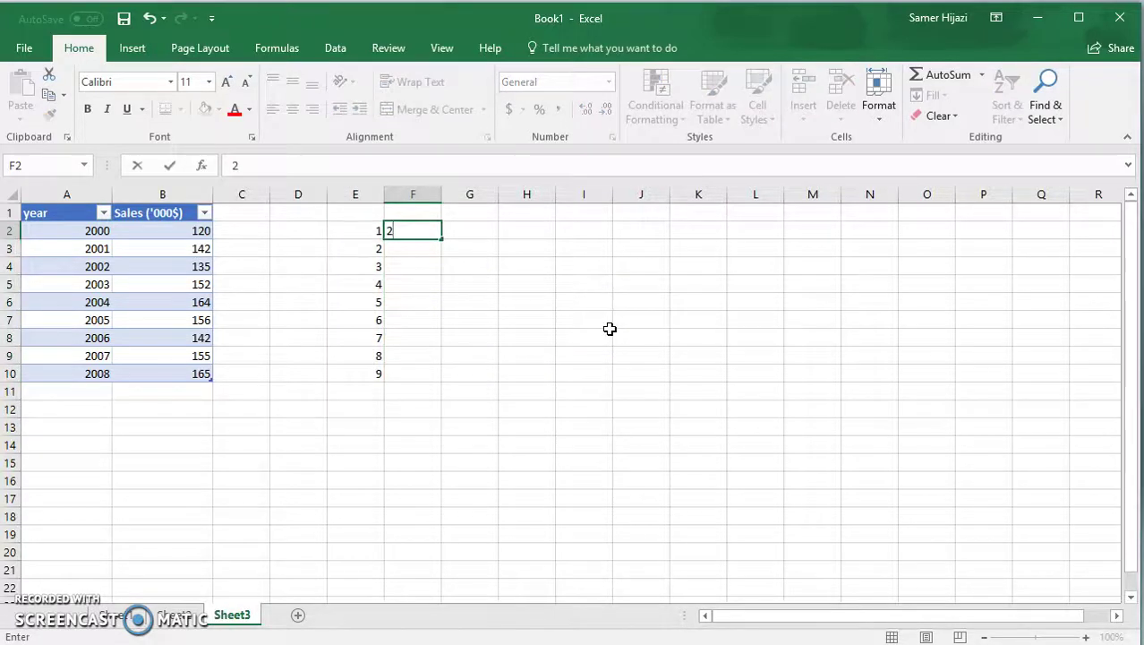
pyautogui.press('Return')
pyautogui.write('4')
pyautogui.press('Return')
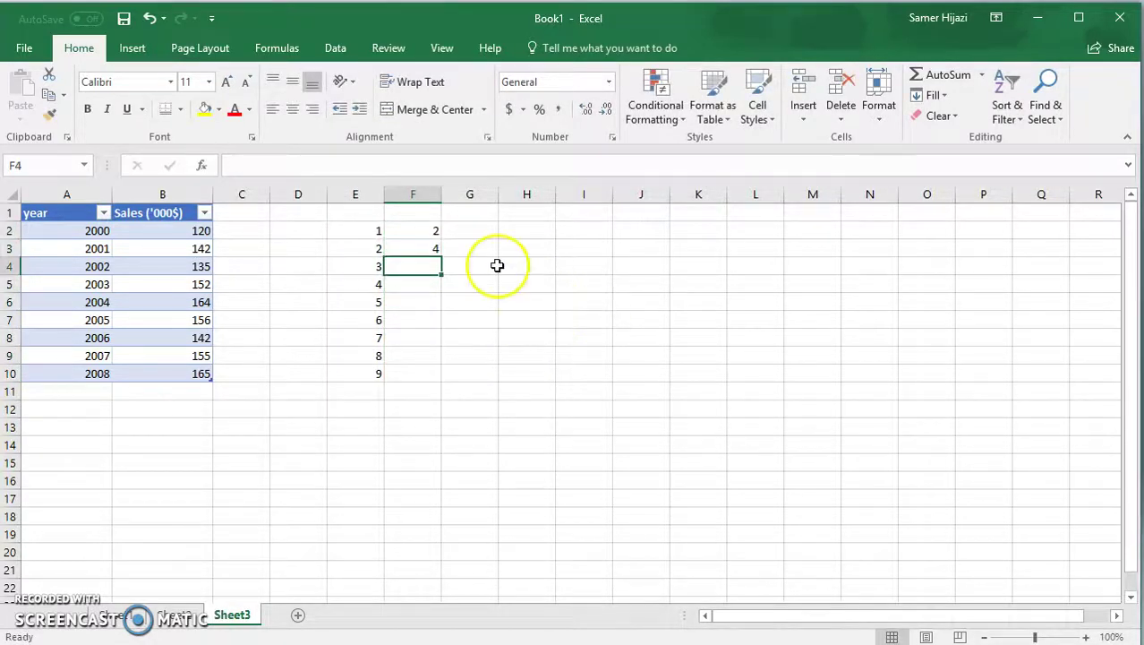
pyautogui.click(440, 231)
pyautogui.moveTo(439, 231); pyautogui.dragTo(446, 377)
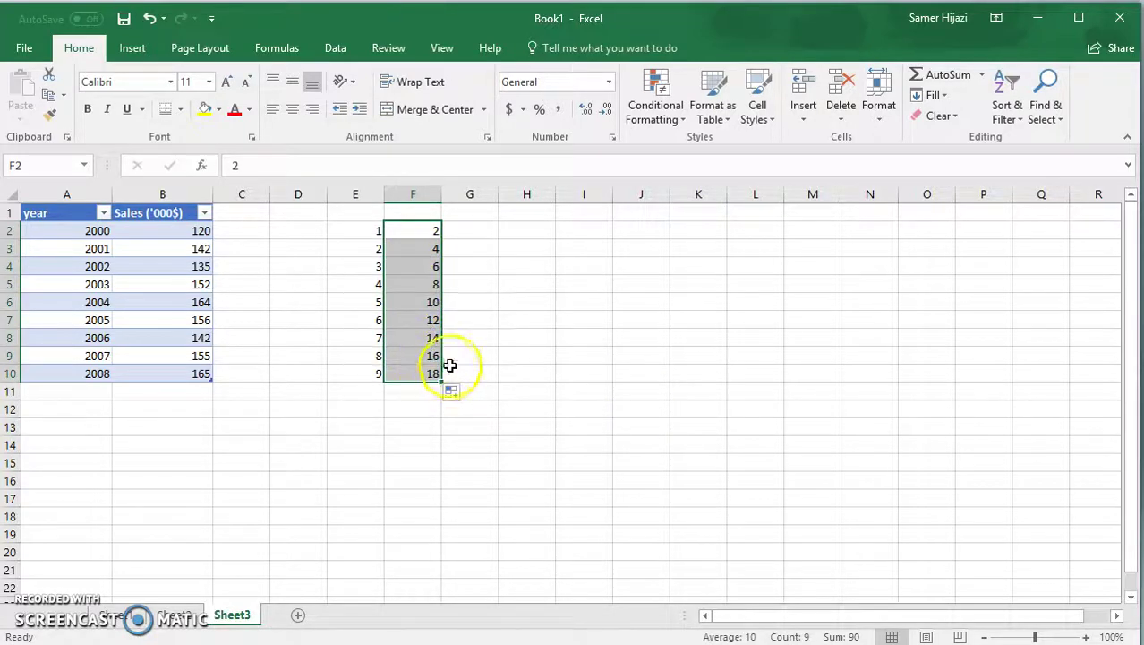
pyautogui.moveTo(351, 195); pyautogui.dragTo(410, 195)
pyautogui.rightClick(410, 197)
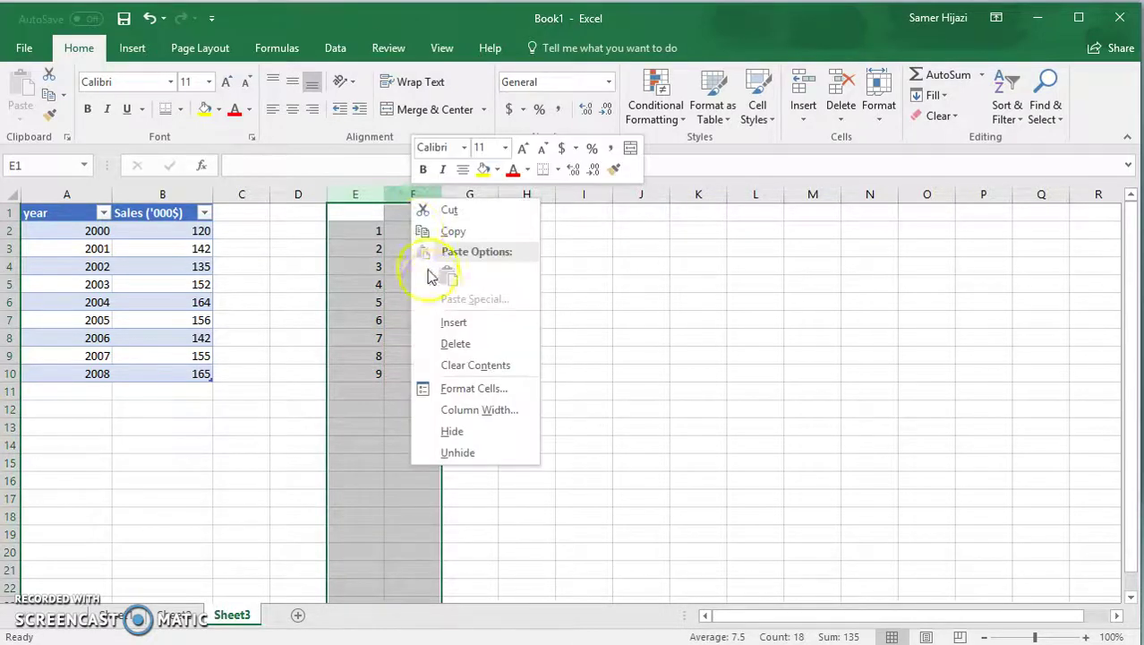
pyautogui.click(452, 345)
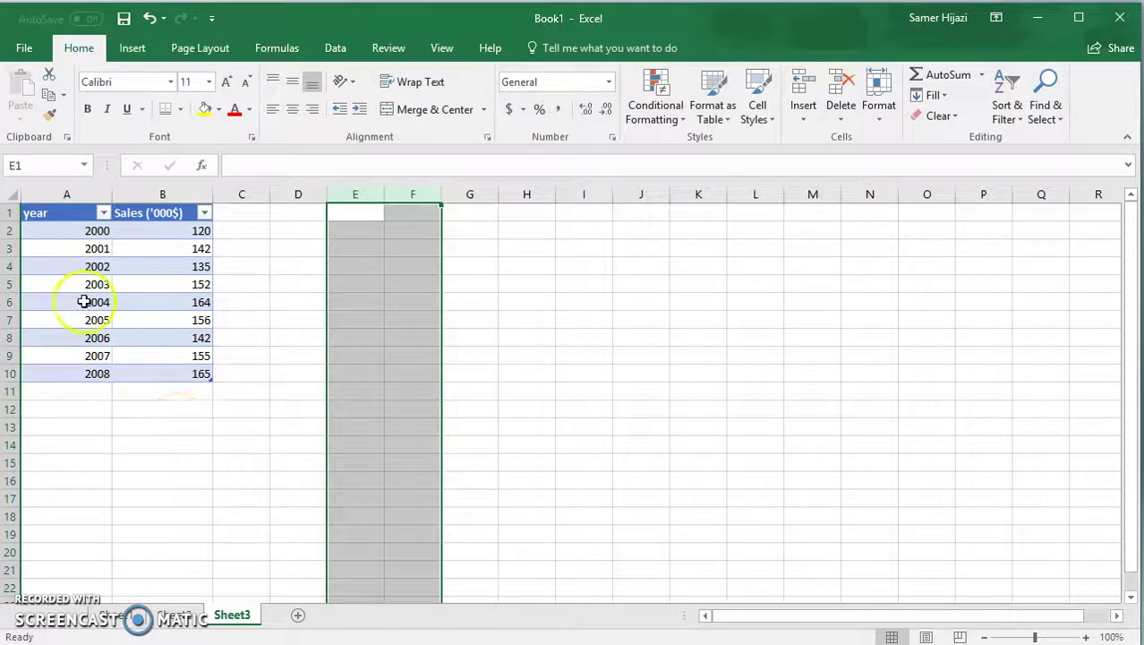
pyautogui.click(63, 235)
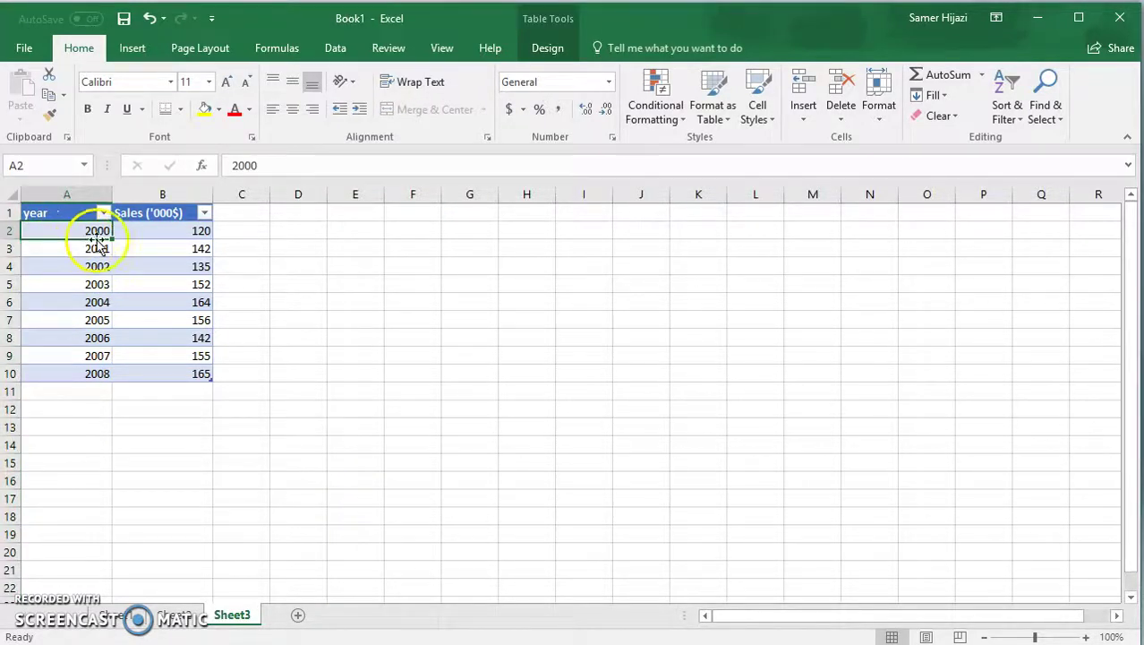
# Select the year and sales table A1:B10 and insert a 2-D Clustered Column chart
pyautogui.click(66, 211)
pyautogui.moveTo(66, 211); pyautogui.dragTo(176, 377)
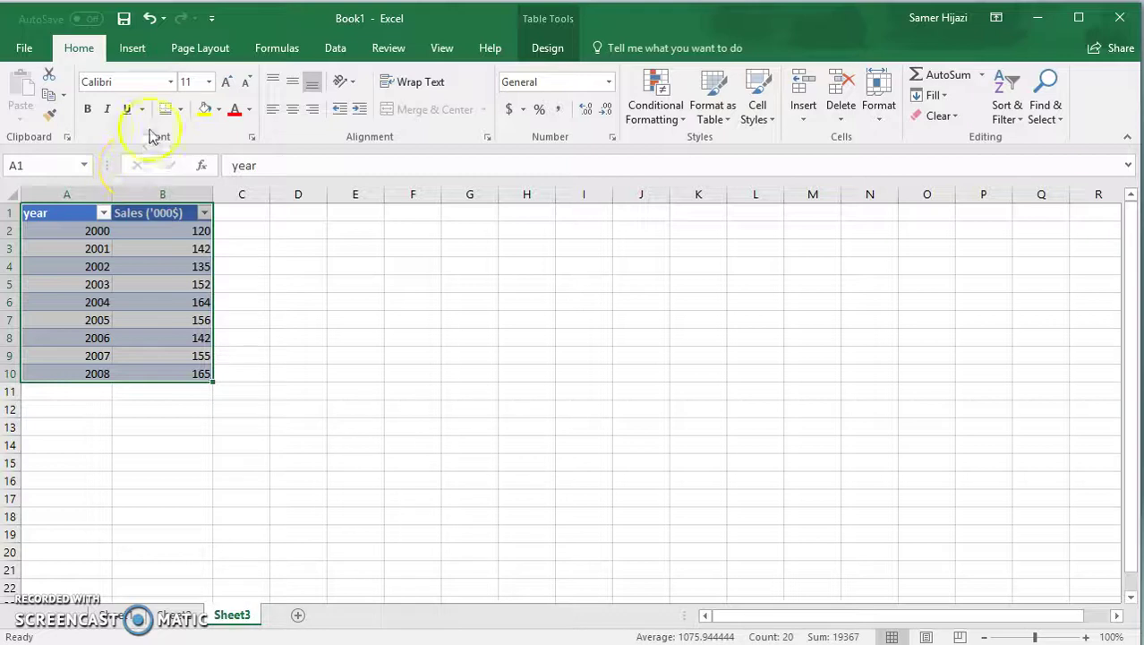
pyautogui.click(131, 48)
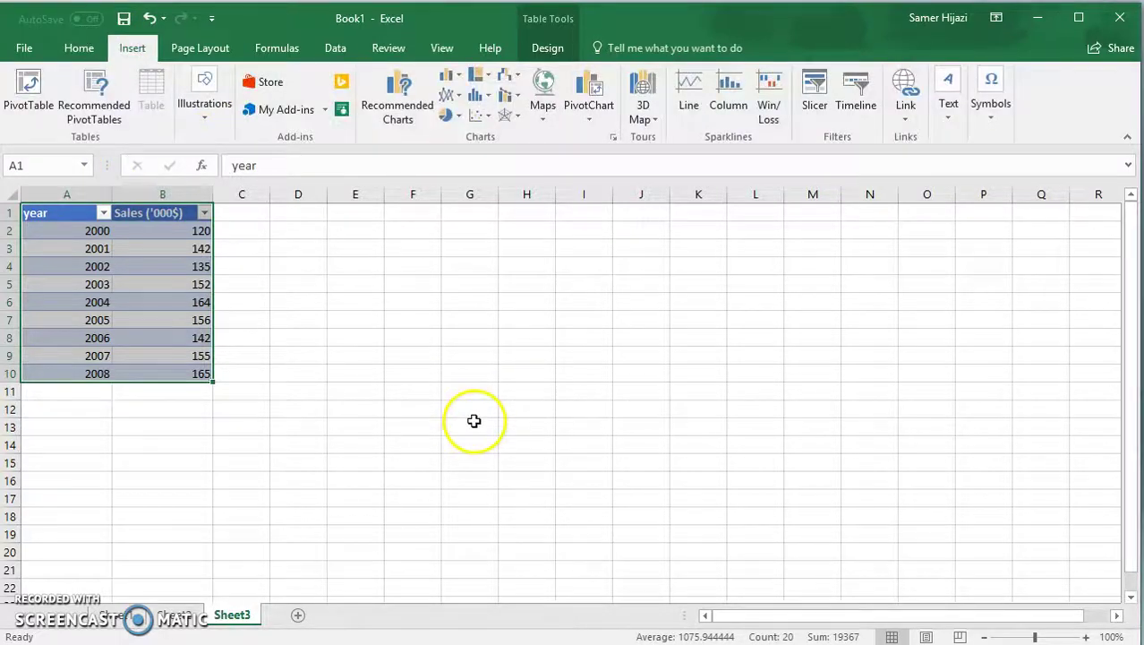
pyautogui.click(448, 76)
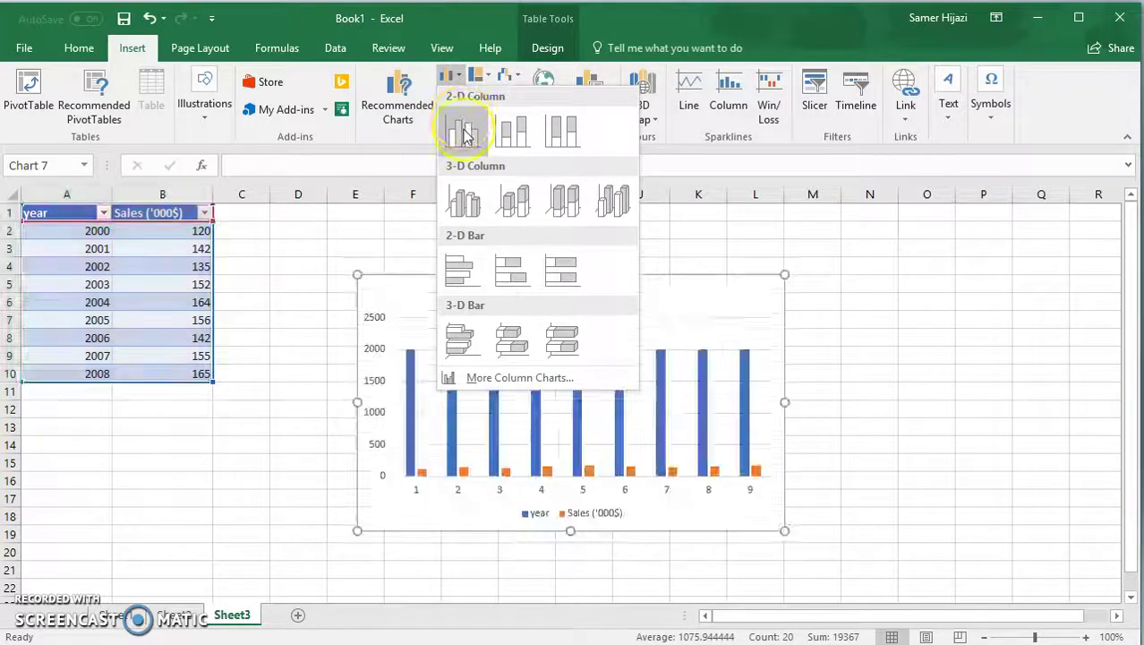
pyautogui.click(463, 132)
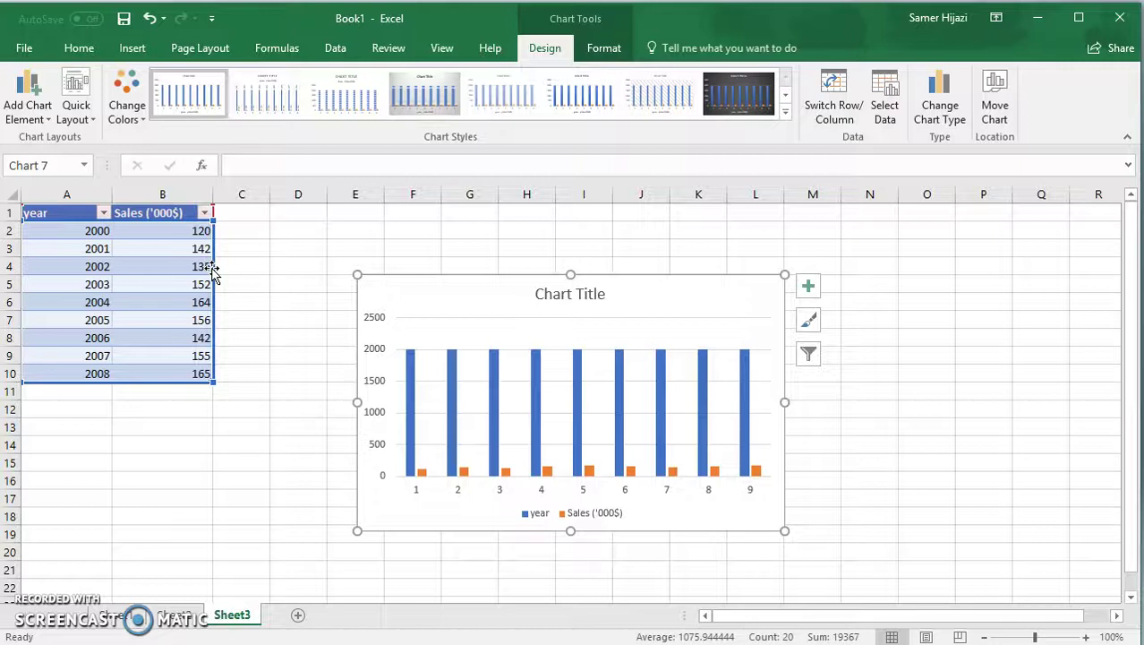
# Select the chart's gridlines and bring up their context menu with Select Data
pyautogui.moveTo(213, 271)
pyautogui.mouseDown()
pyautogui.moveTo(197, 227)
pyautogui.moveTo(176, 225)
pyautogui.moveTo(178, 235)
pyautogui.mouseUp()
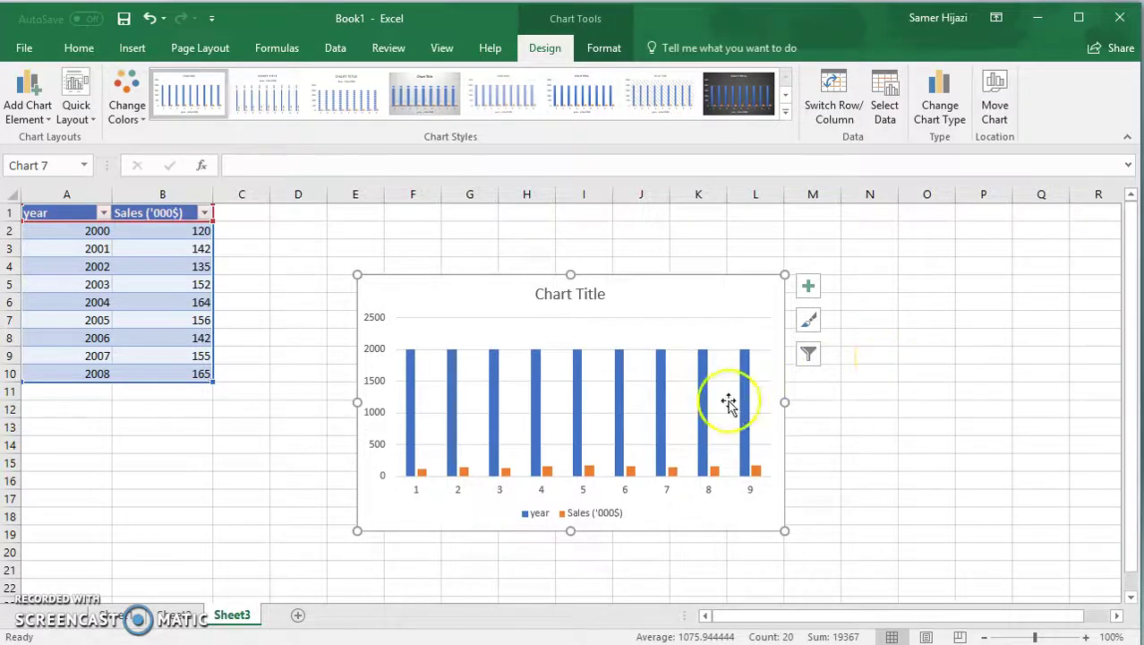
pyautogui.click(660, 423)
pyautogui.click(636, 413)
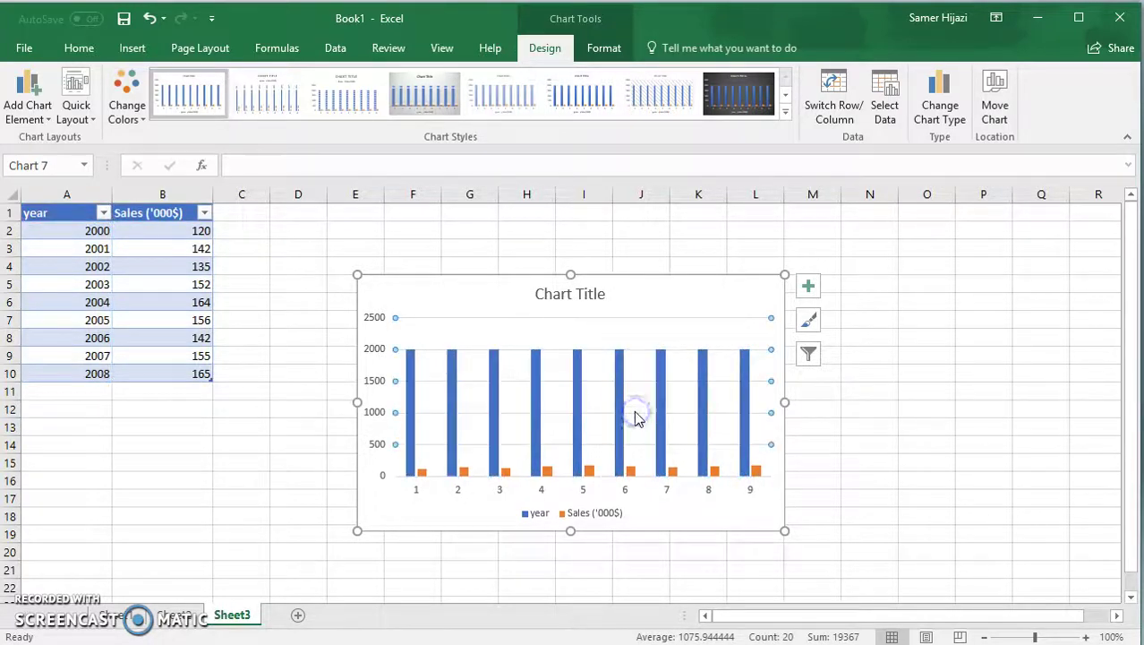
pyautogui.rightClick(638, 418)
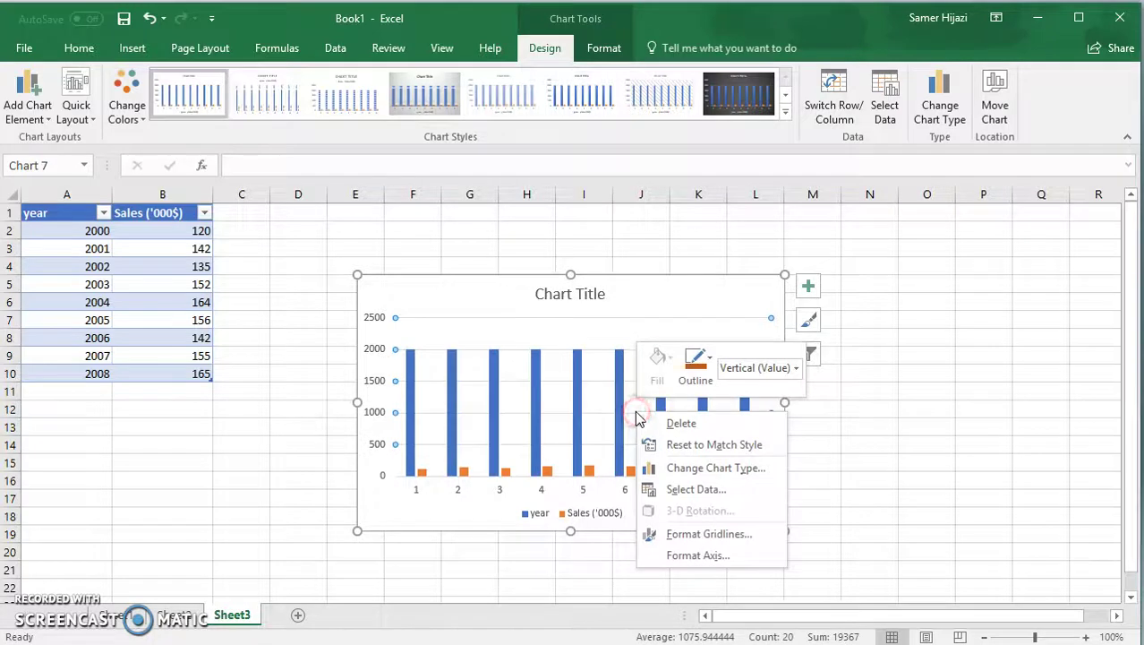
# In Select Data Source, remove the 'year' series from the chart
pyautogui.click(695, 490)
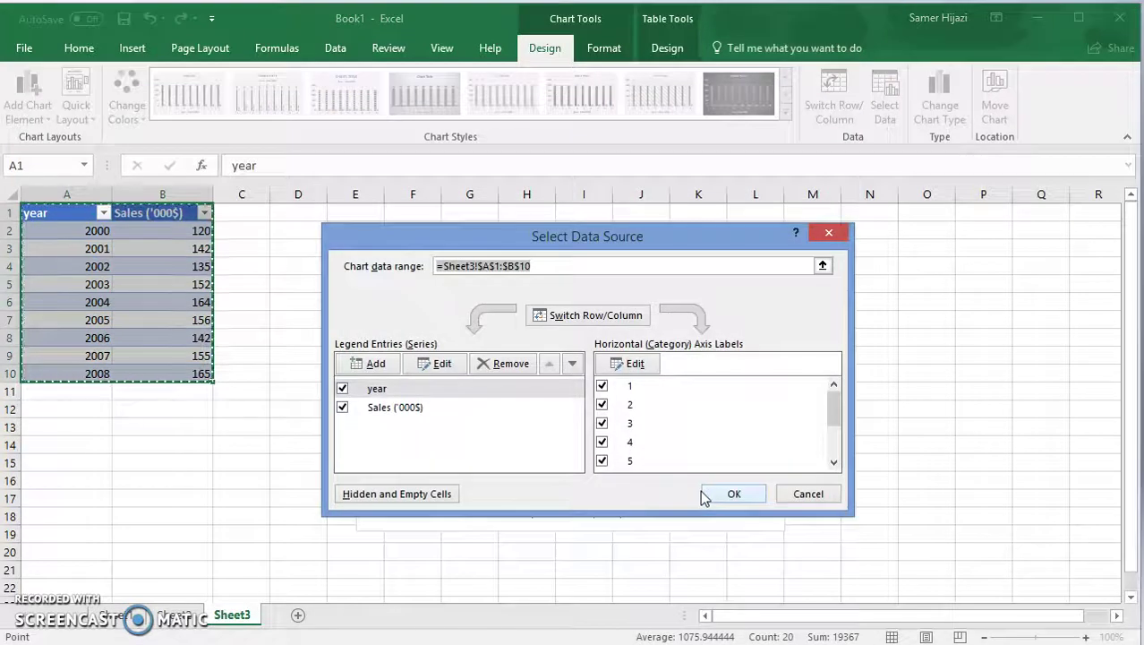
pyautogui.click(635, 239)
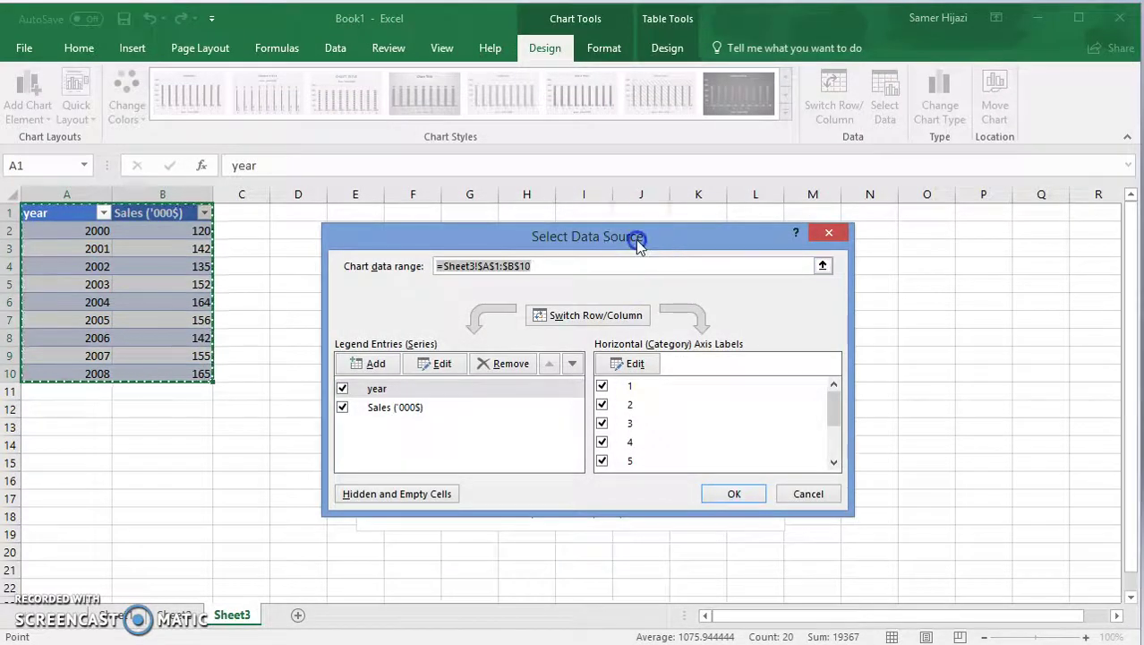
pyautogui.moveTo(636, 239); pyautogui.dragTo(789, 254)
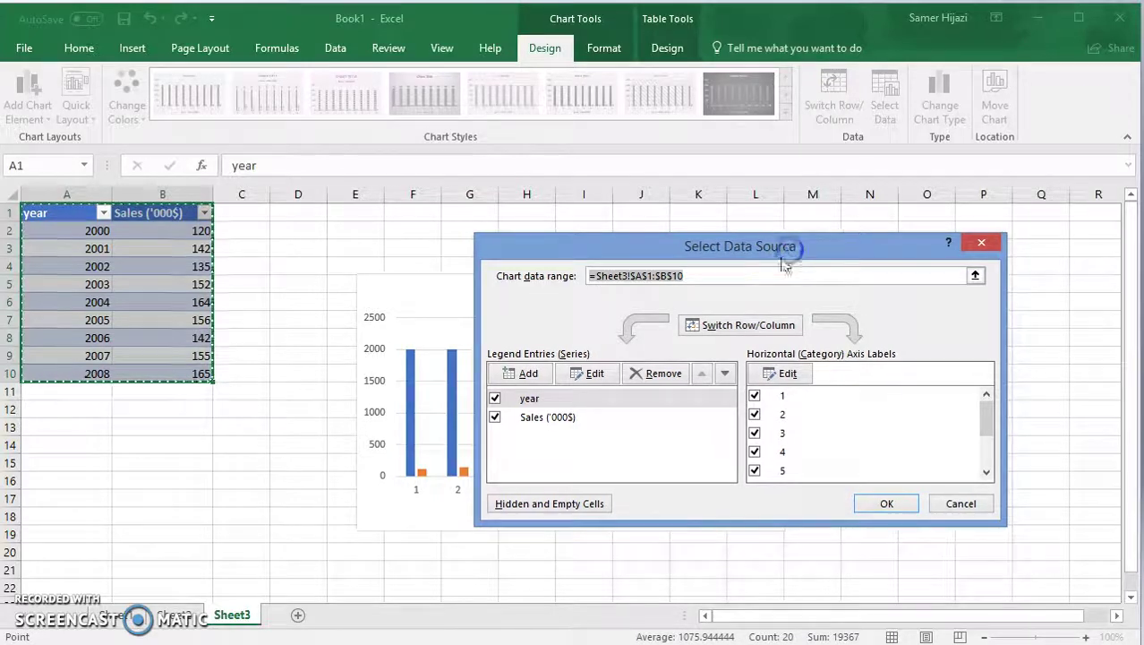
pyautogui.click(526, 400)
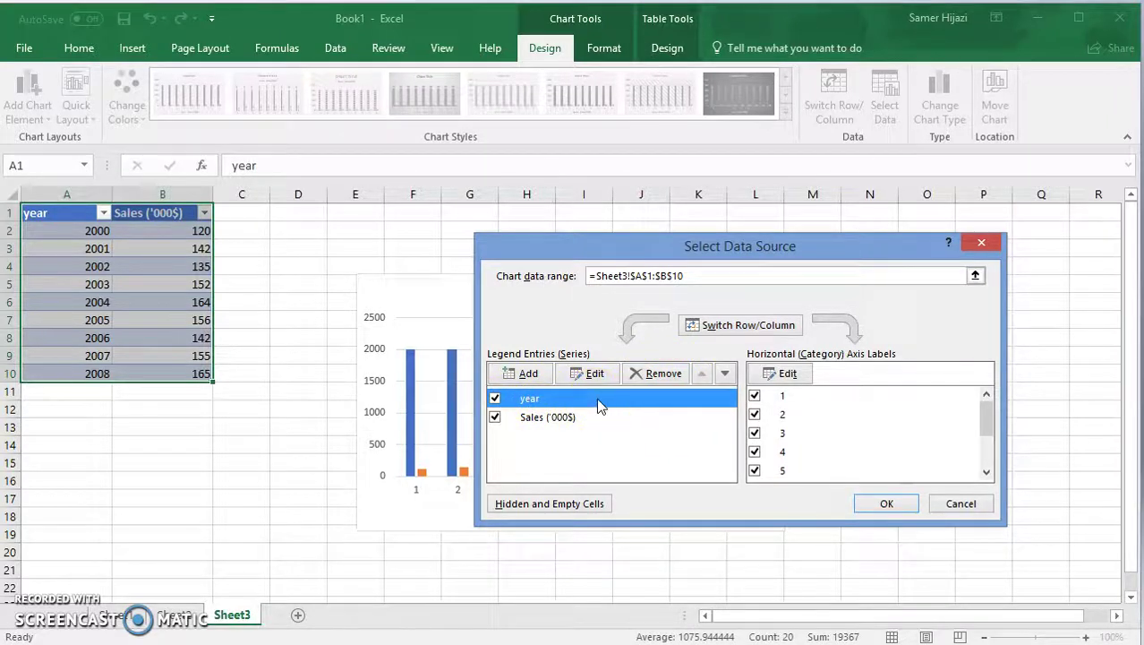
pyautogui.click(662, 375)
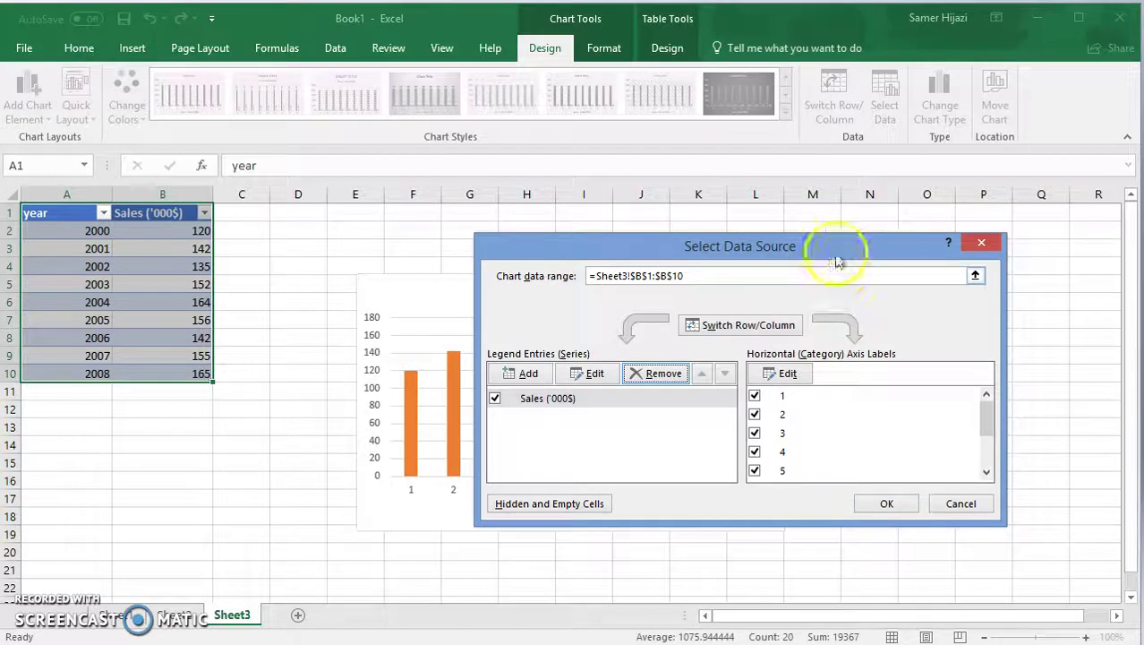
pyautogui.moveTo(835, 261); pyautogui.dragTo(722, 61)
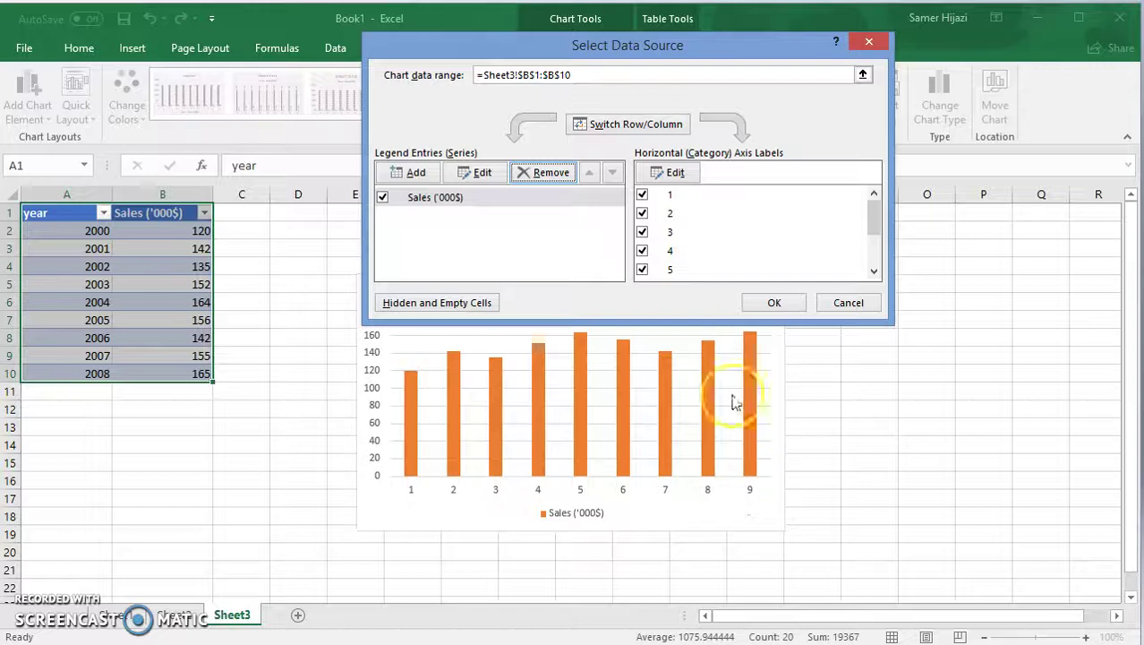
# Set the horizontal axis labels to Sheet3!$A$2:$A$10 (years 2000–2008) and apply
pyautogui.click(669, 170)
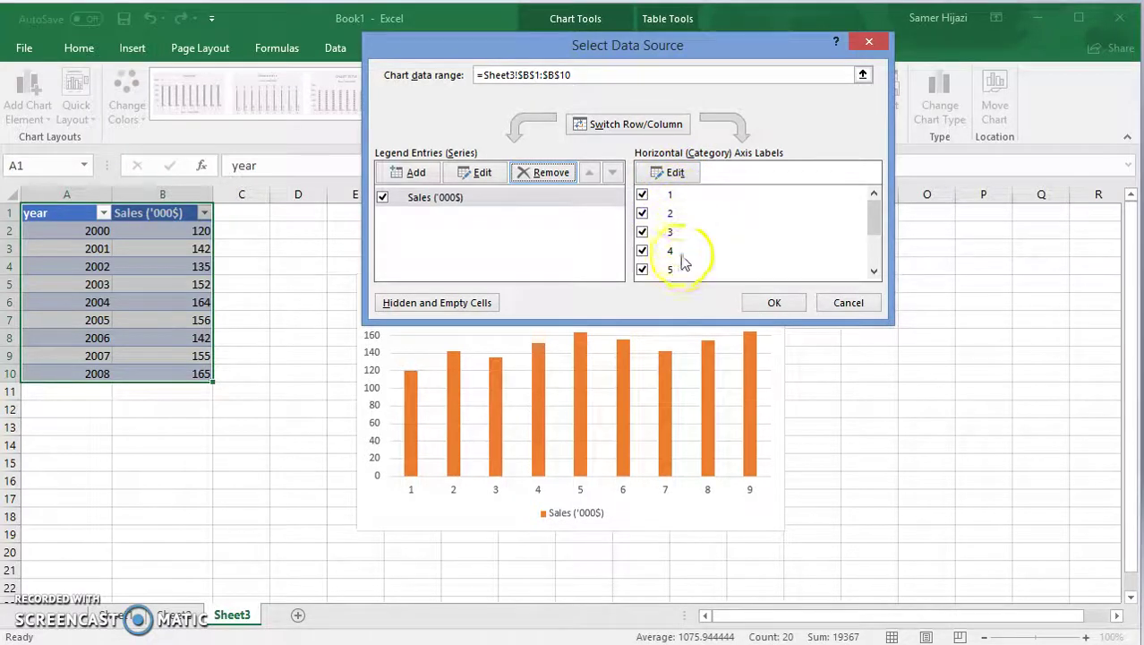
pyautogui.click(675, 173)
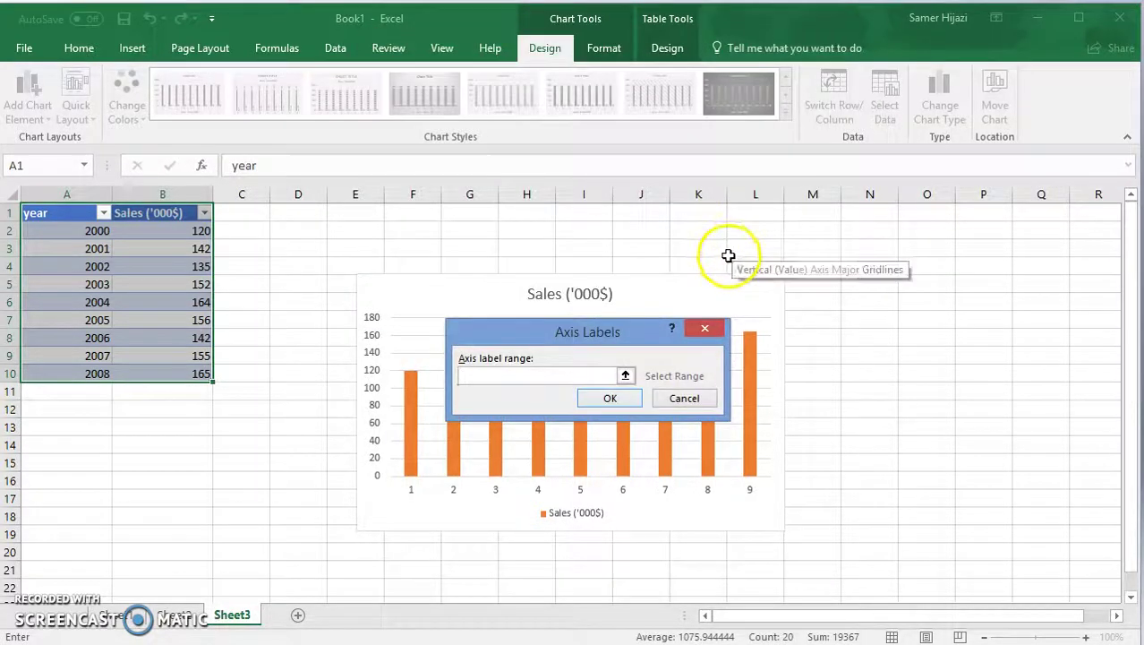
pyautogui.click(626, 377)
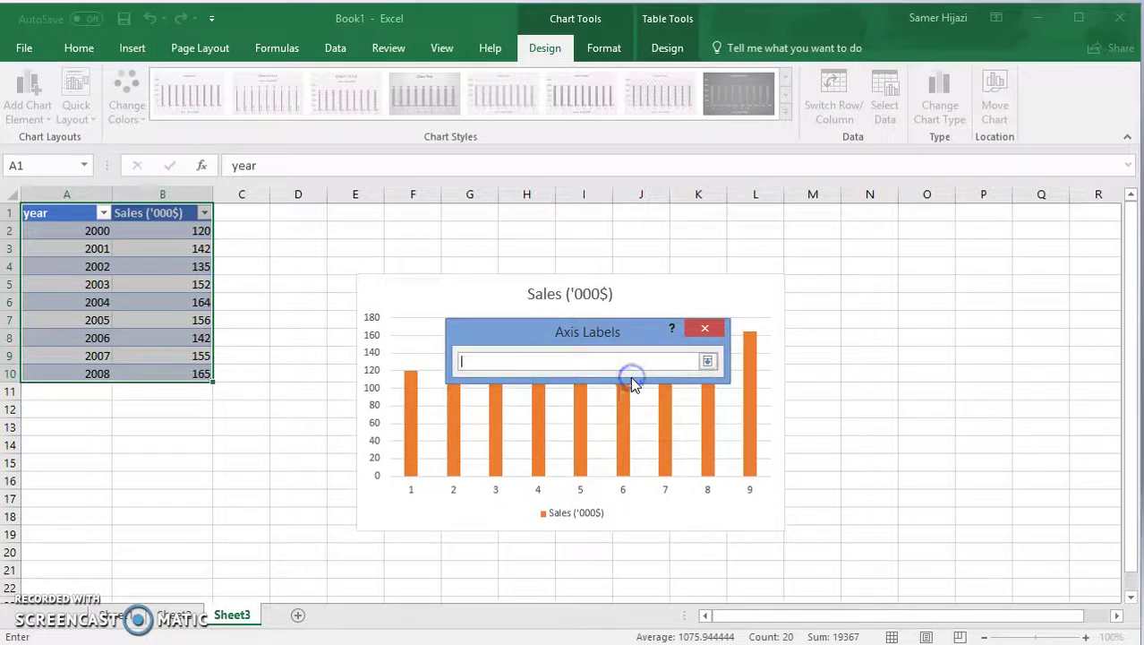
pyautogui.click(73, 230)
pyautogui.moveTo(73, 230); pyautogui.dragTo(93, 356)
pyautogui.press('Return')
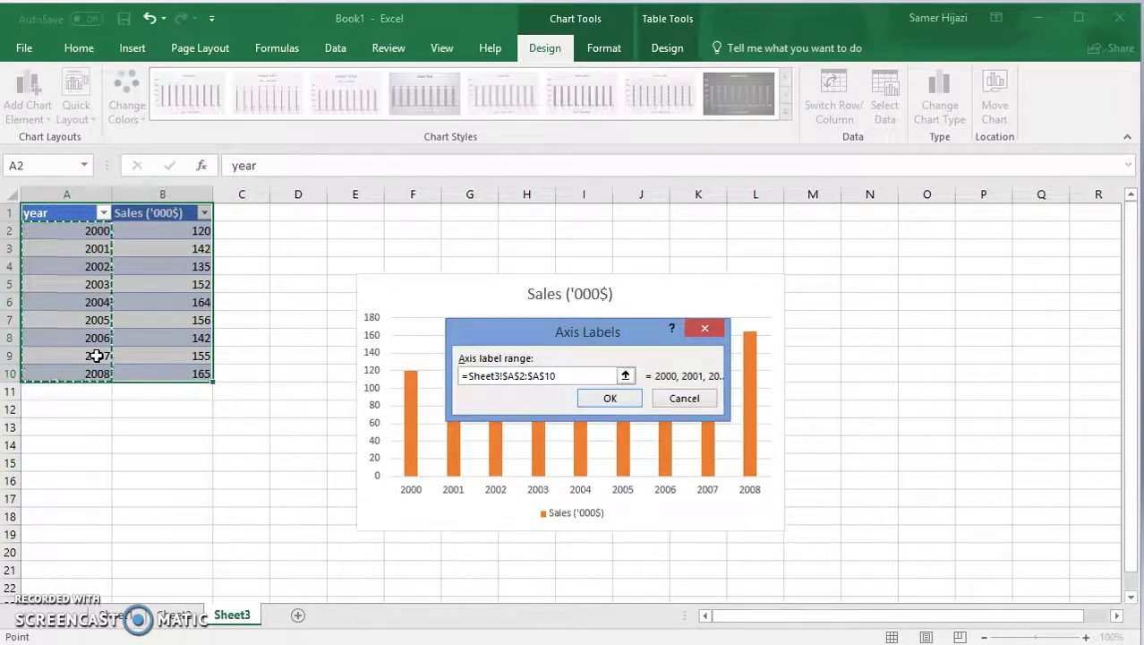
pyautogui.click(611, 398)
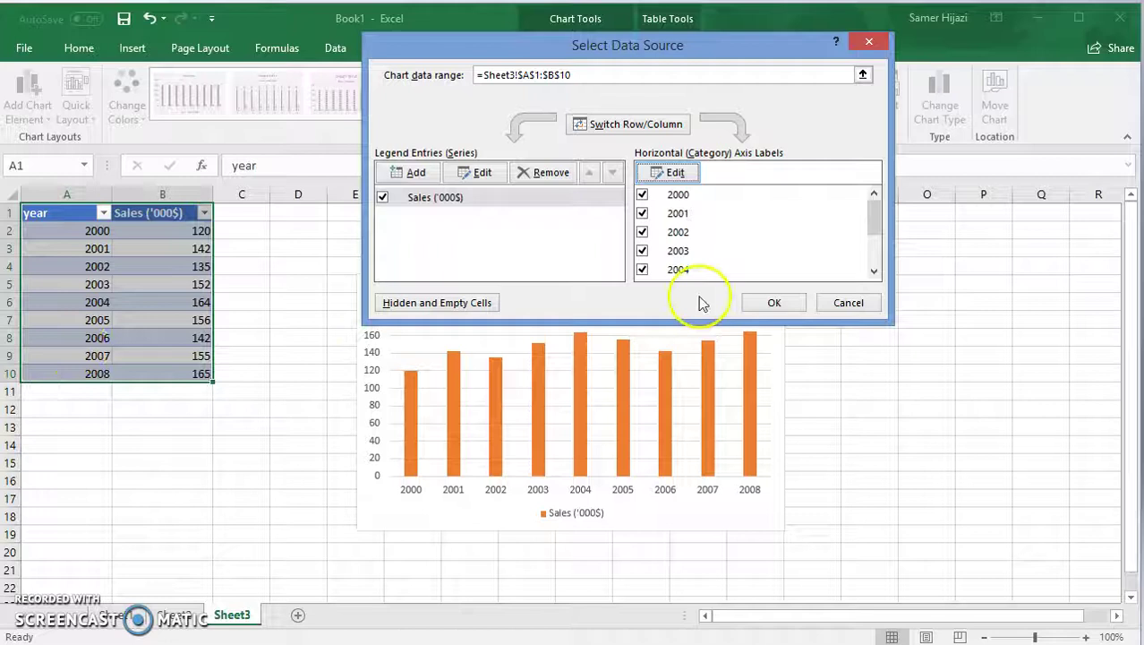
pyautogui.click(786, 306)
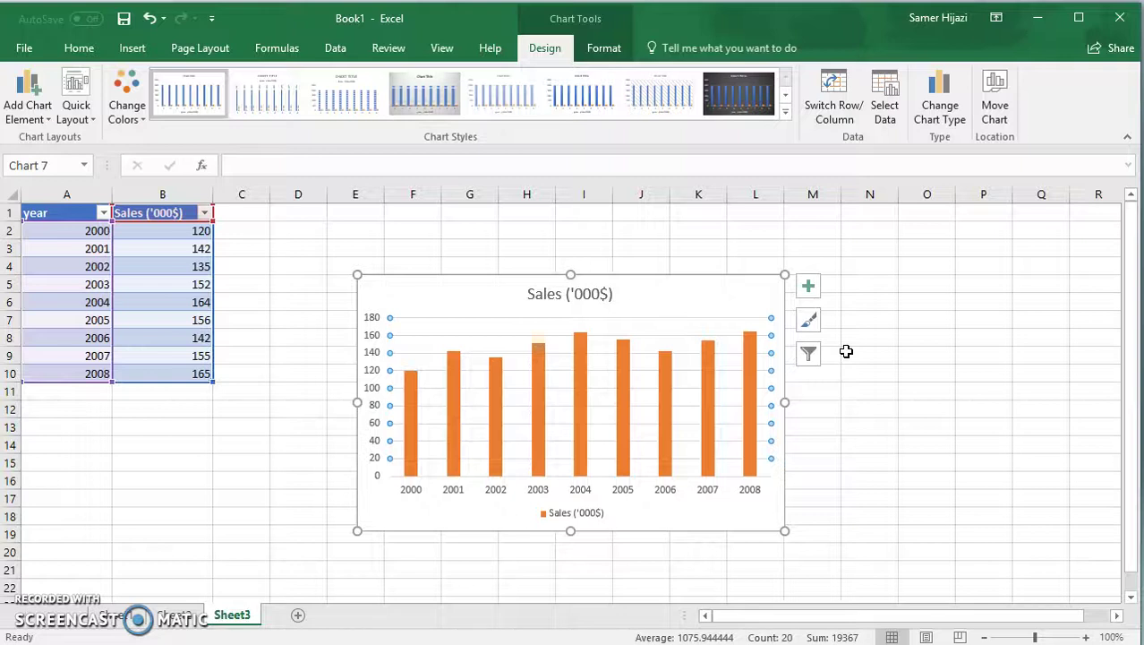
# Delete the chart legend, leaving the Sales ('000$) title, bars and year labels
pyautogui.click(573, 296)
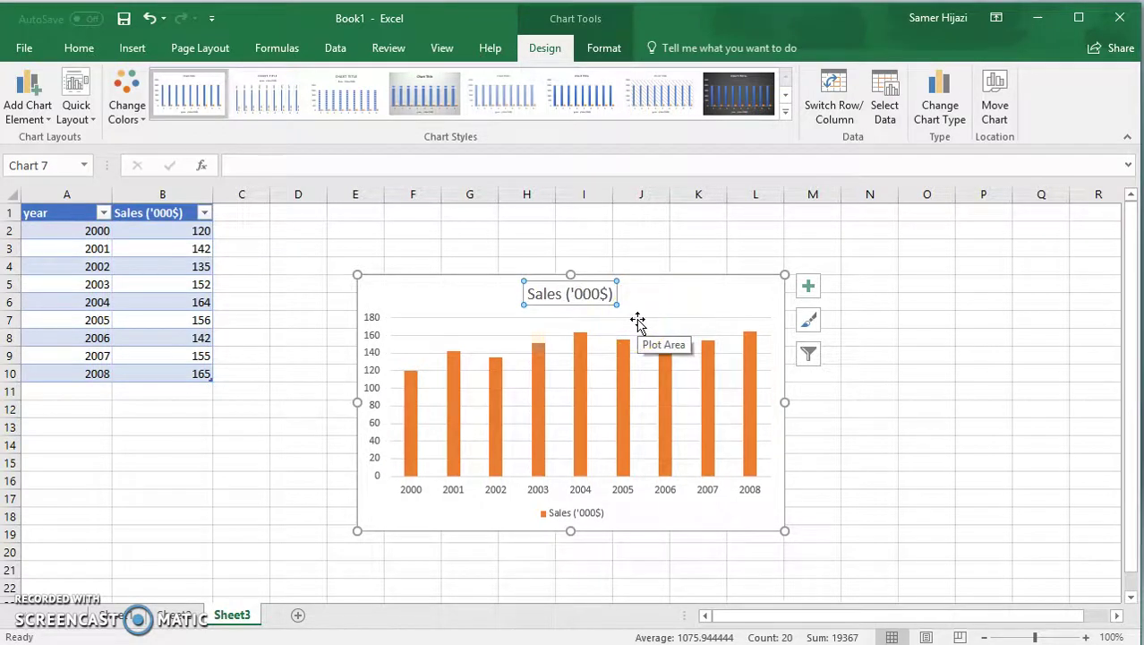
pyautogui.click(582, 291)
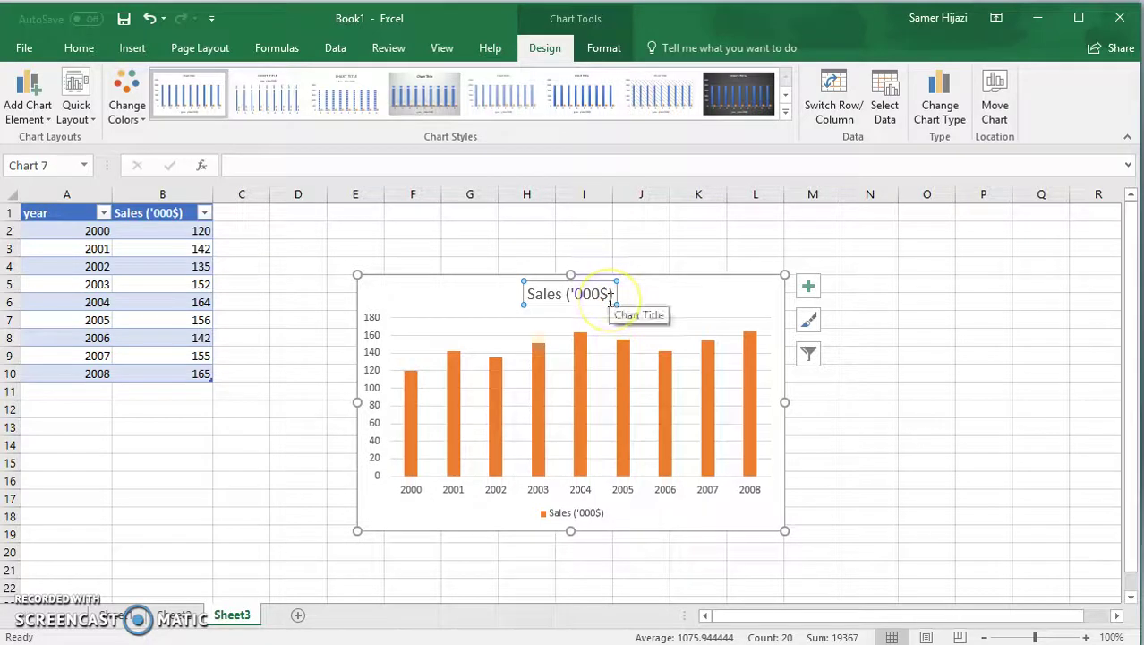
pyautogui.click(597, 520)
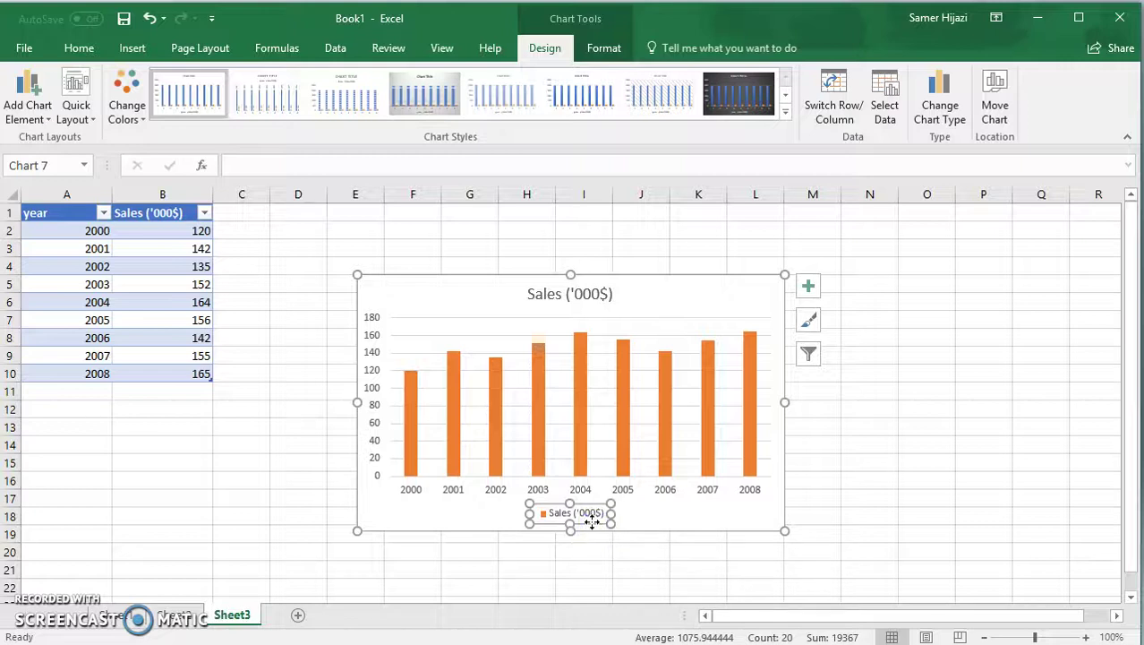
pyautogui.click(51, 123)
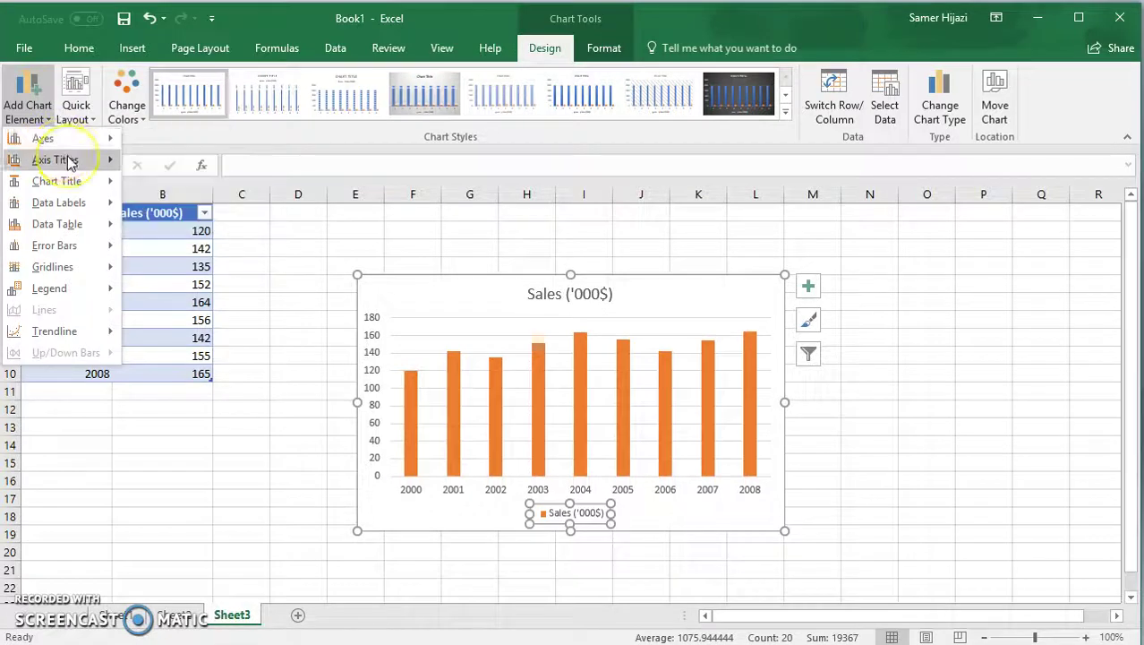
pyautogui.moveTo(70, 162)
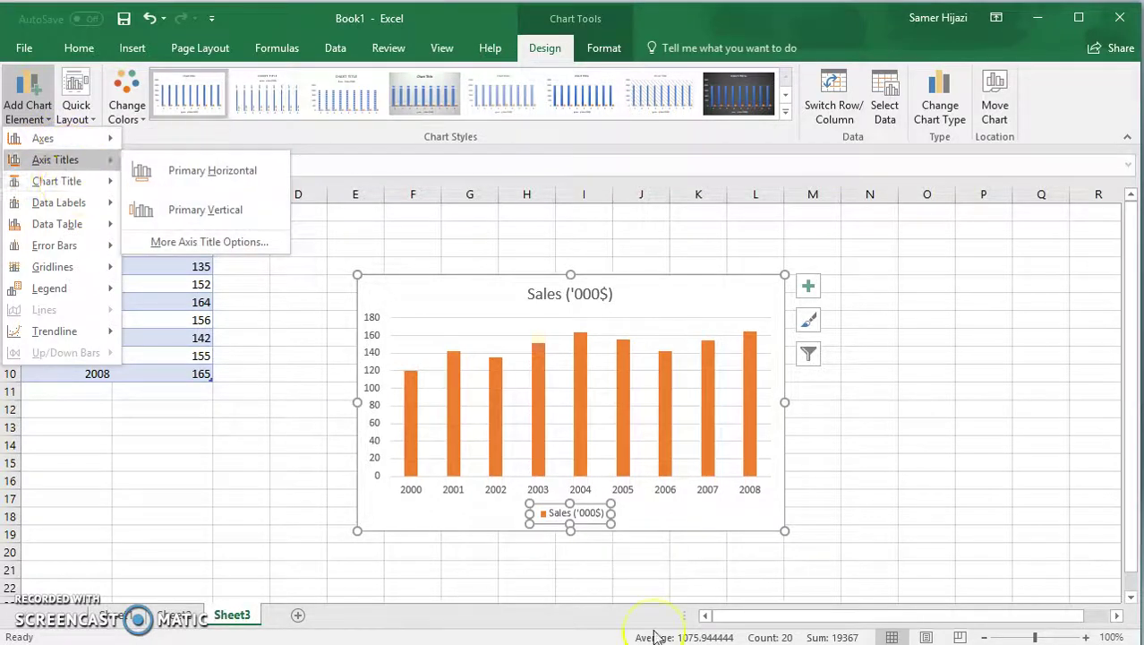
pyautogui.click(587, 515)
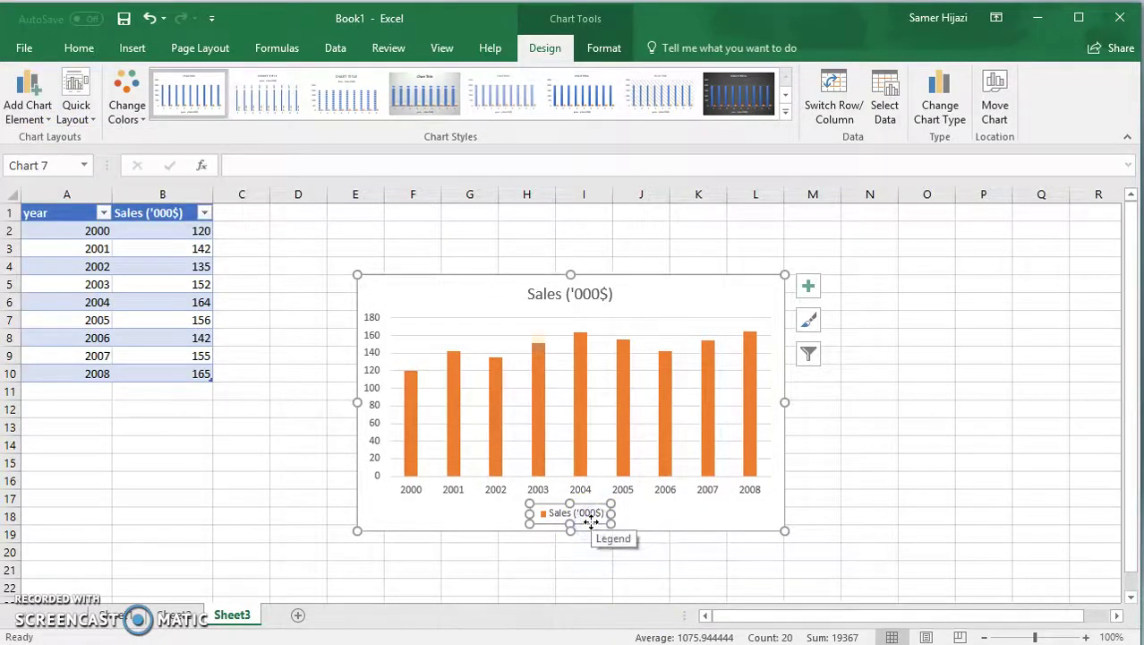
pyautogui.press('Delete')
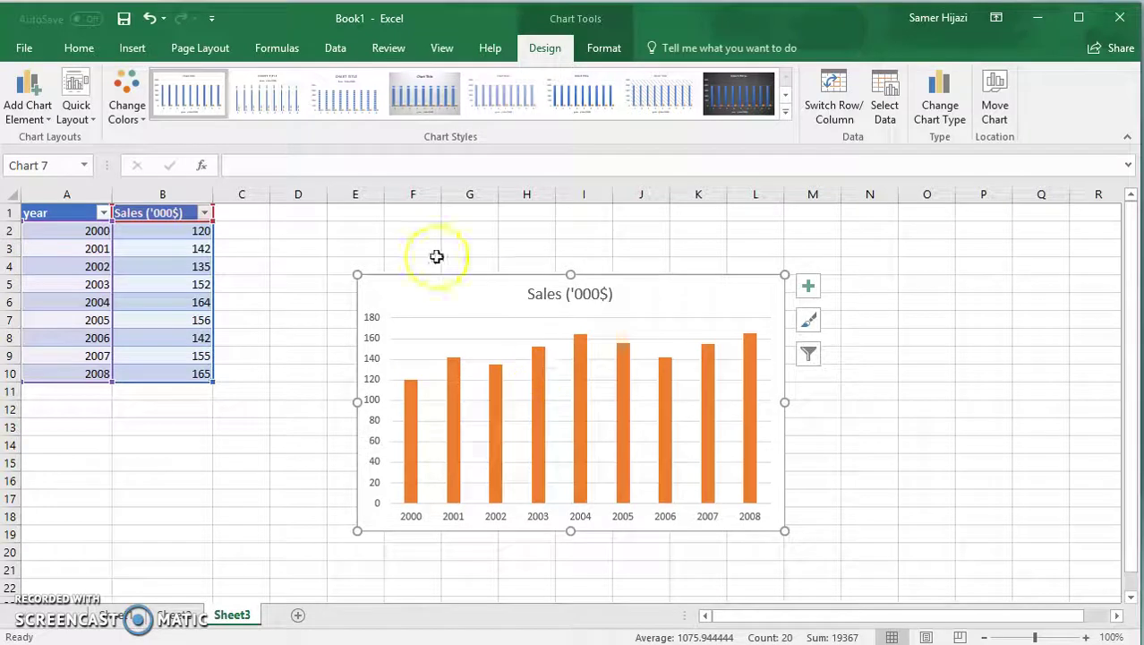
# Toggle the Primary Major Horizontal gridlines through Add Chart Element
pyautogui.click(27, 106)
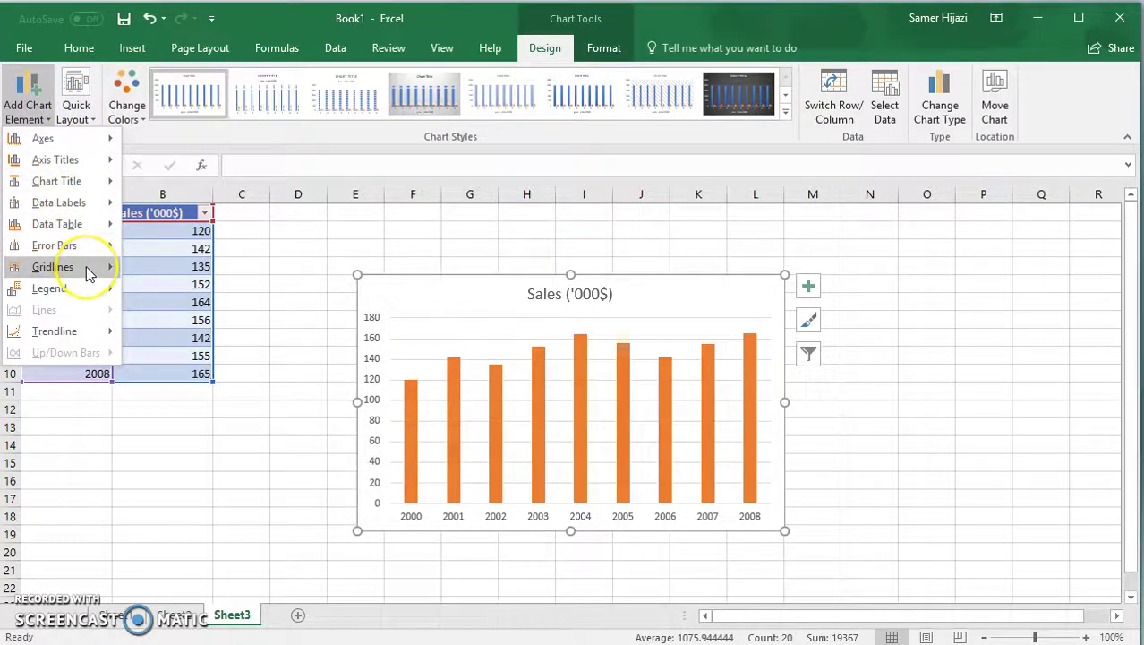
pyautogui.moveTo(87, 272)
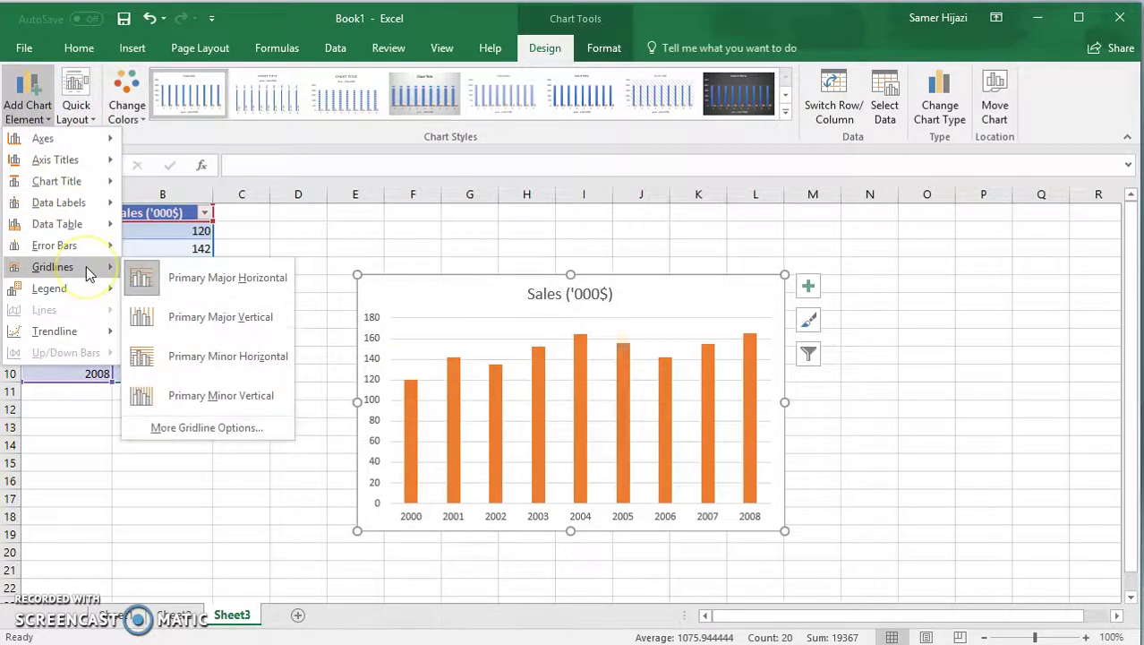
pyautogui.click(175, 278)
# Add data labels to the Sales series, showing values from 120 to 165
pyautogui.moveTo(453, 502)
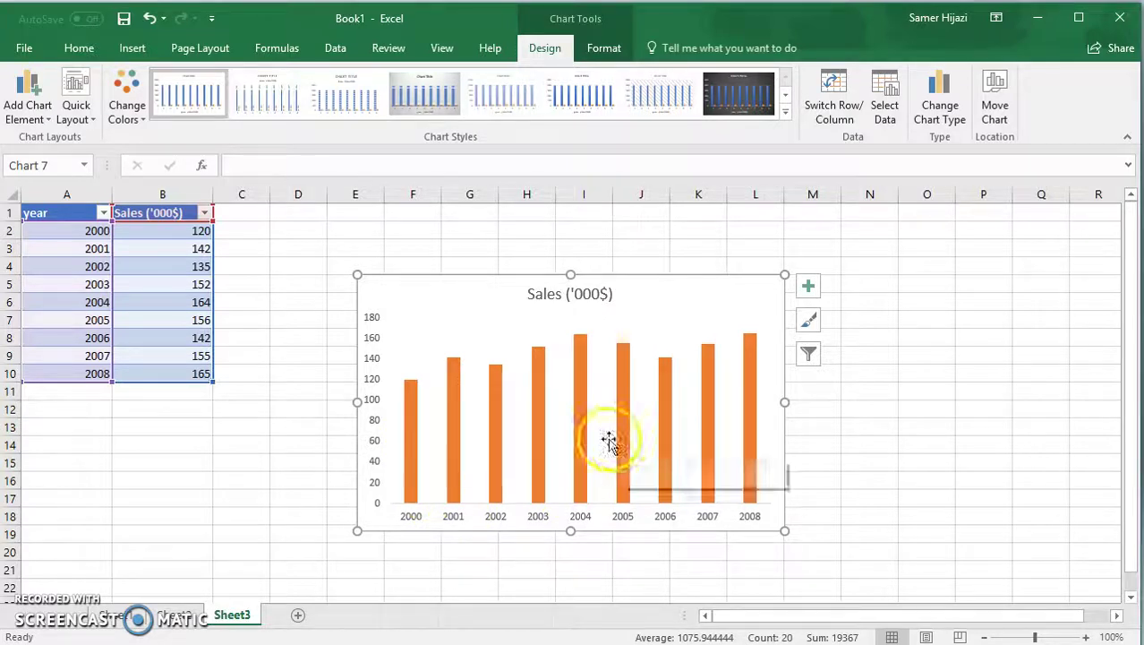
pyautogui.click(581, 439)
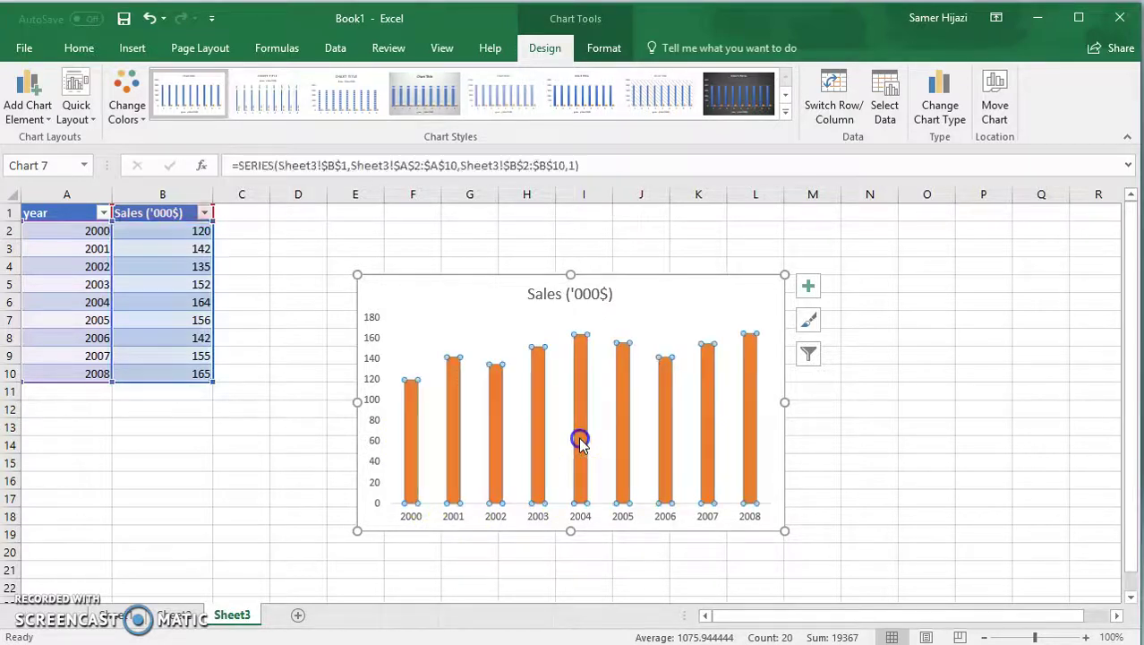
pyautogui.rightClick(748, 403)
pyautogui.click(825, 526)
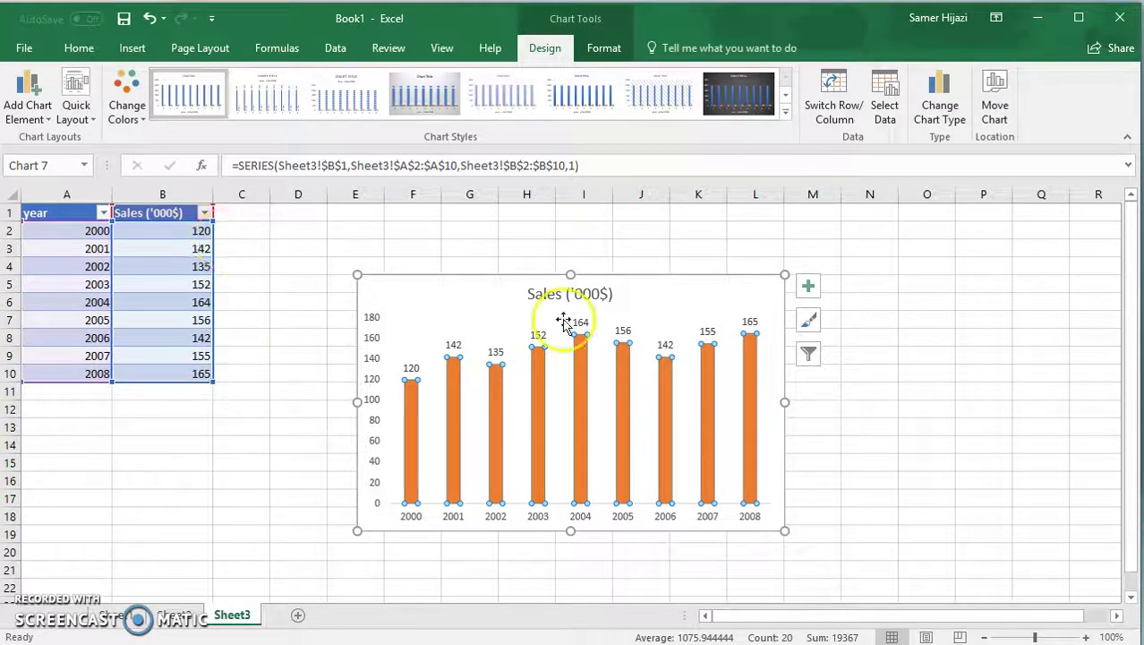
pyautogui.click(768, 387)
pyautogui.rightClick(750, 410)
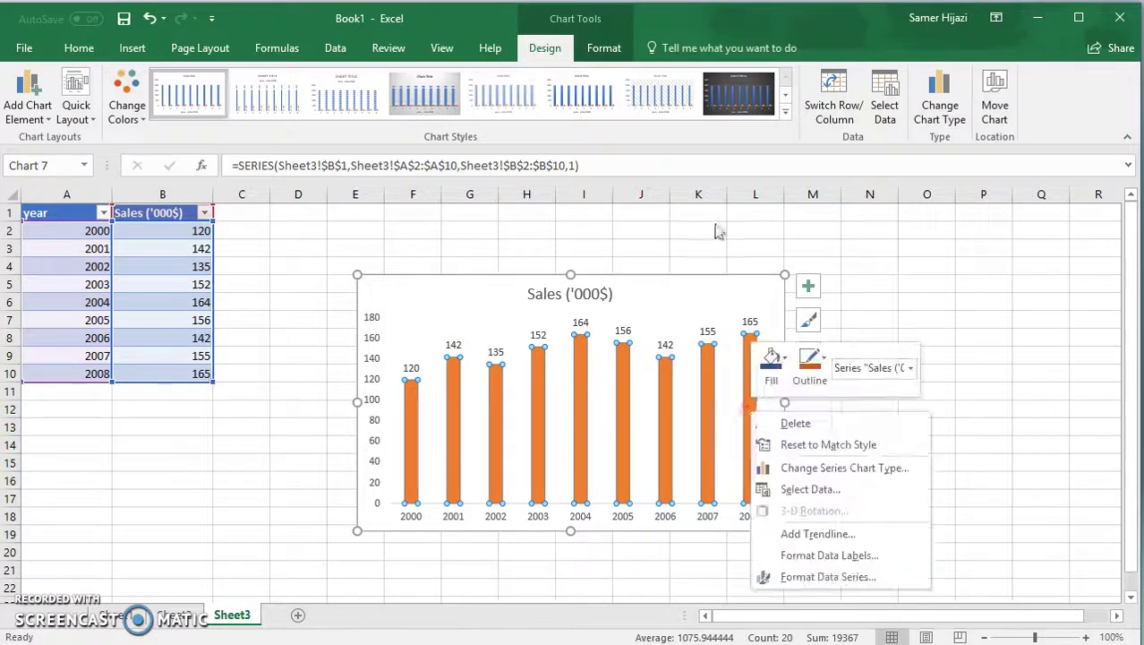
pyautogui.click(709, 414)
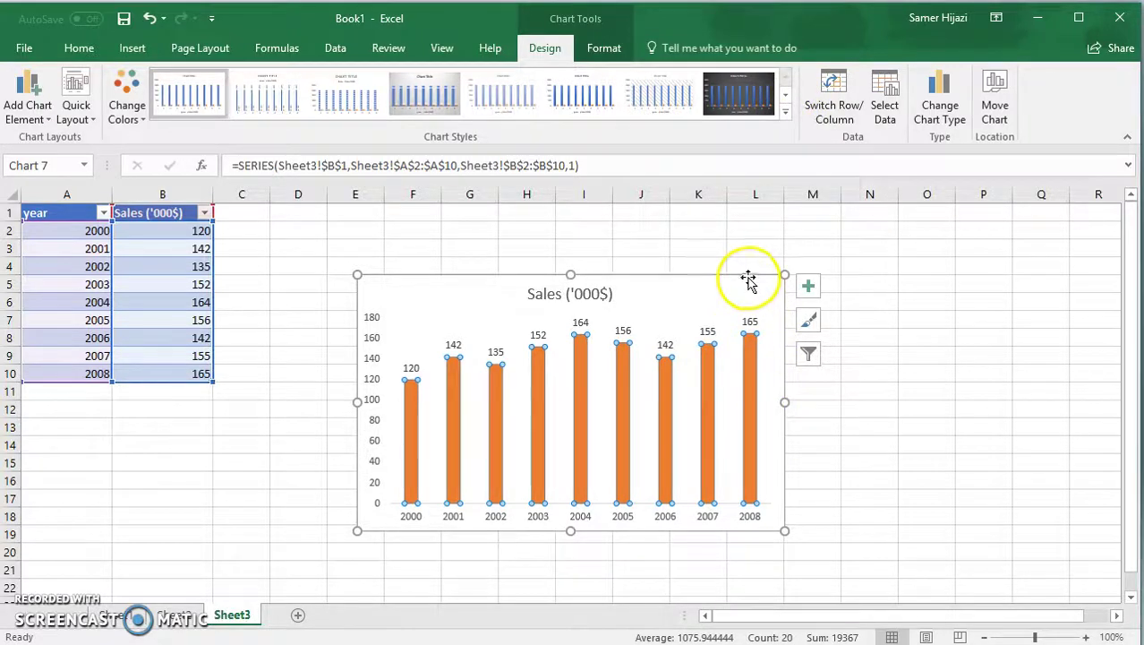
# Nudge the chart up-left and apply the dark style with orange columns on charcoal
pyautogui.moveTo(748, 277); pyautogui.dragTo(741, 258)
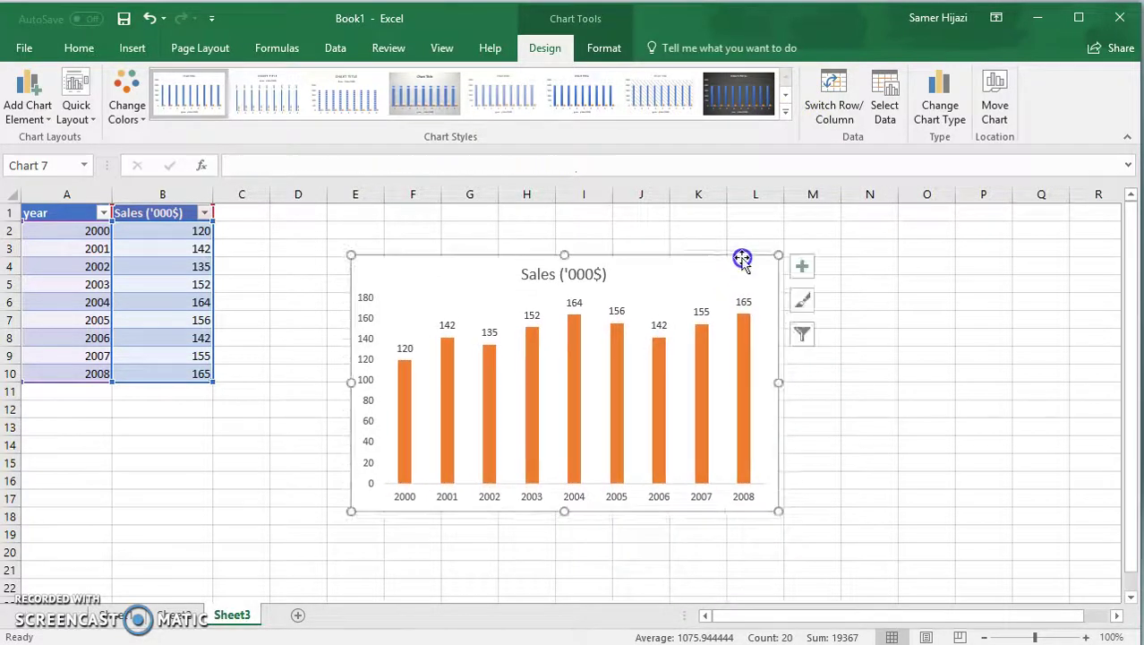
pyautogui.click(786, 95)
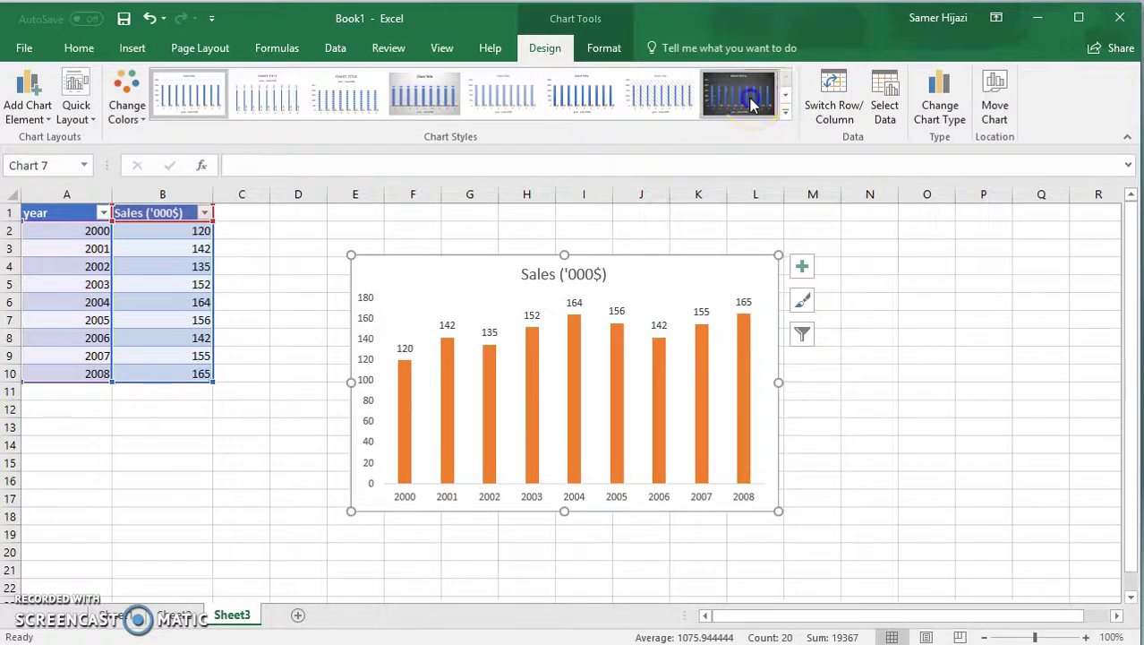
pyautogui.click(748, 95)
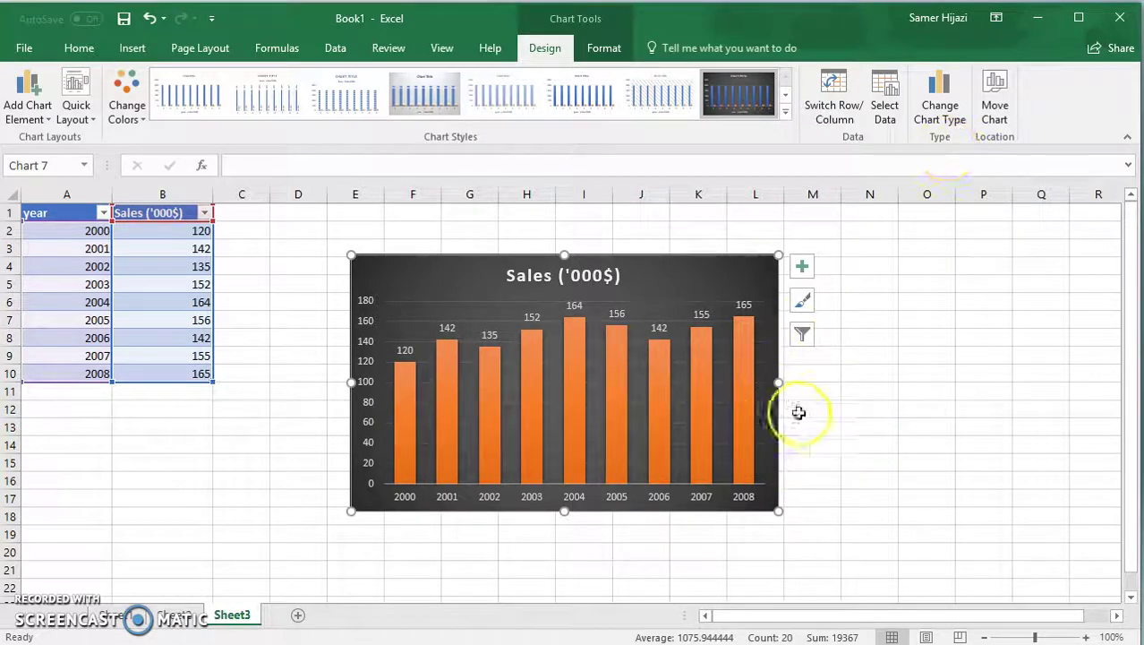
pyautogui.click(590, 564)
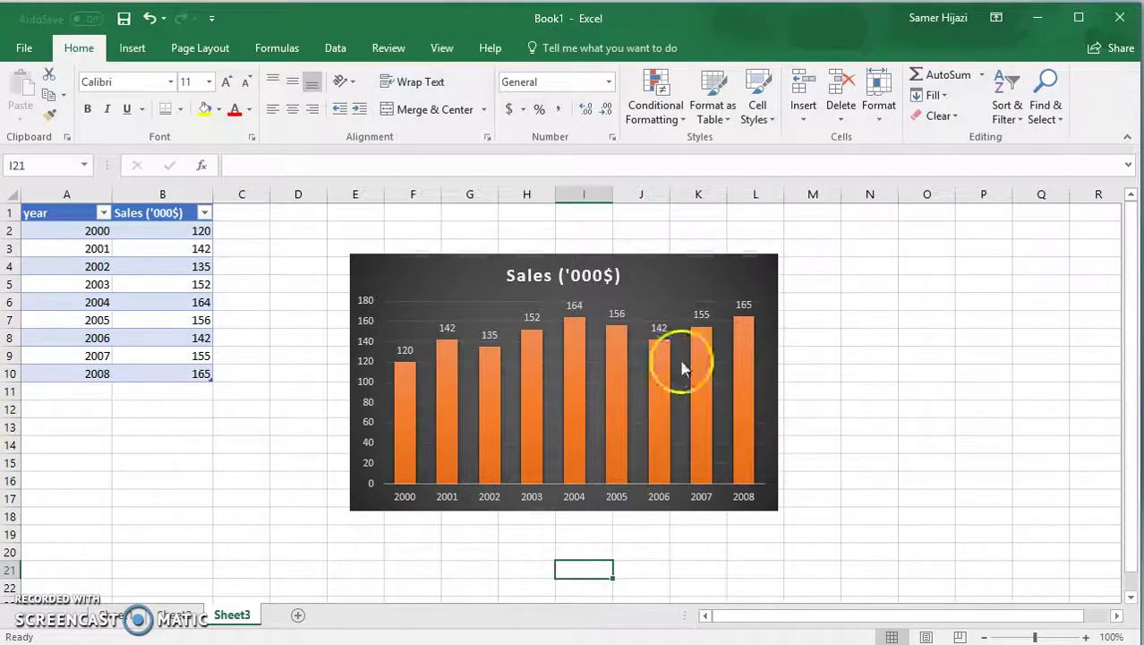
# Move the chart to a new chart sheet named 'Column Chart', placed before Sheet3
pyautogui.rightClick(697, 282)
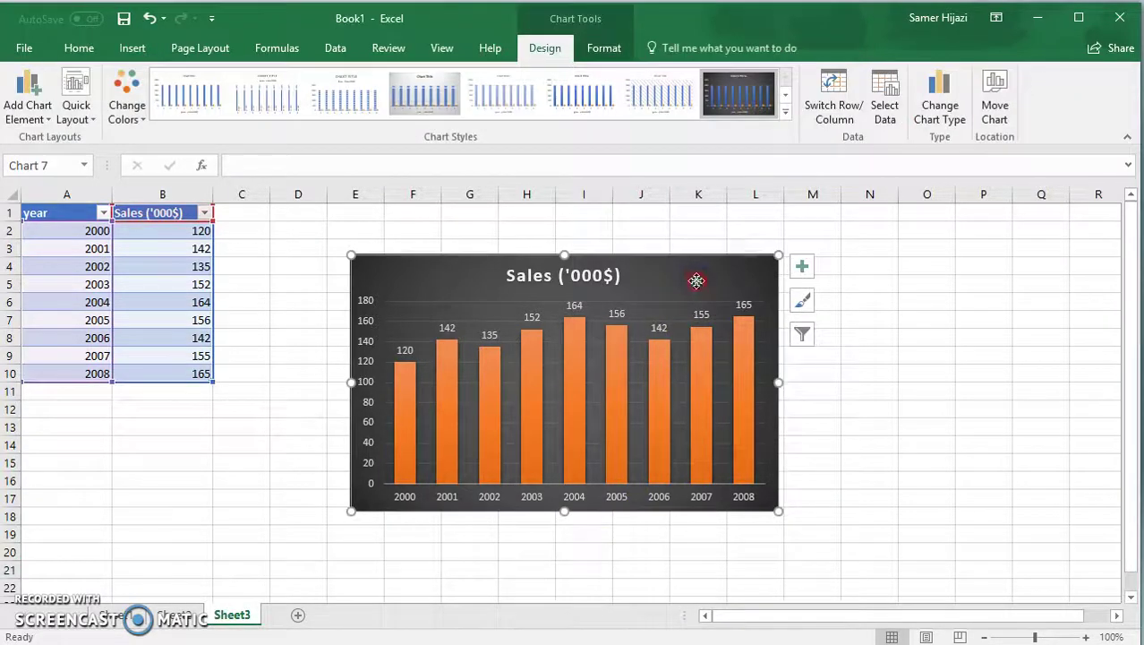
pyautogui.press('Escape')
pyautogui.rightClick(661, 262)
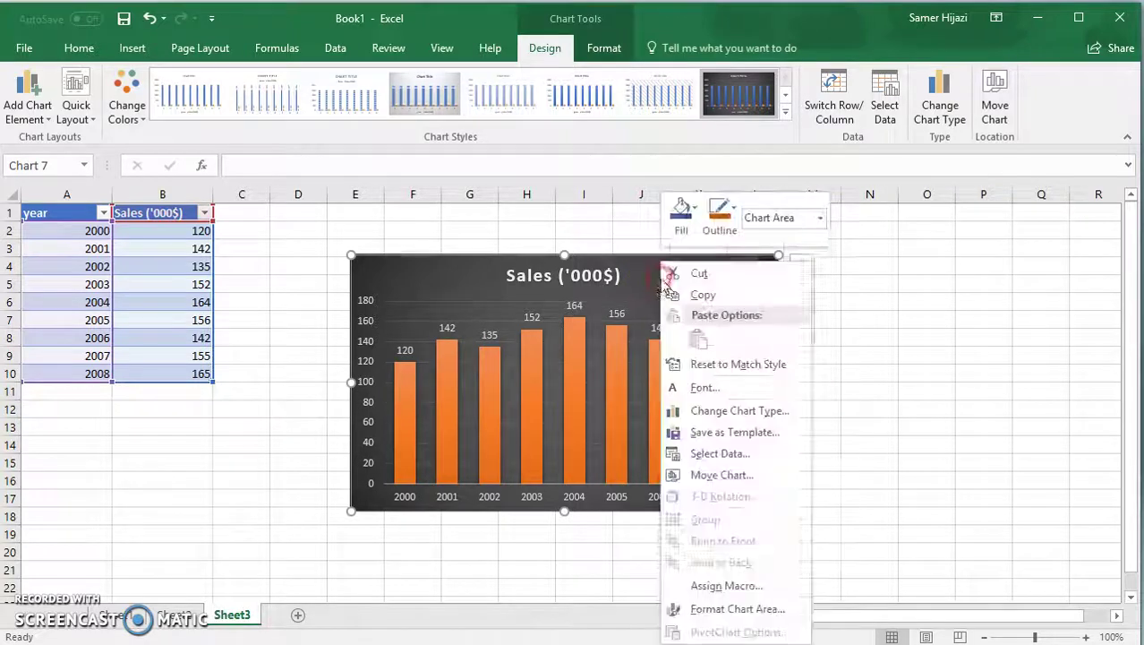
pyautogui.click(743, 475)
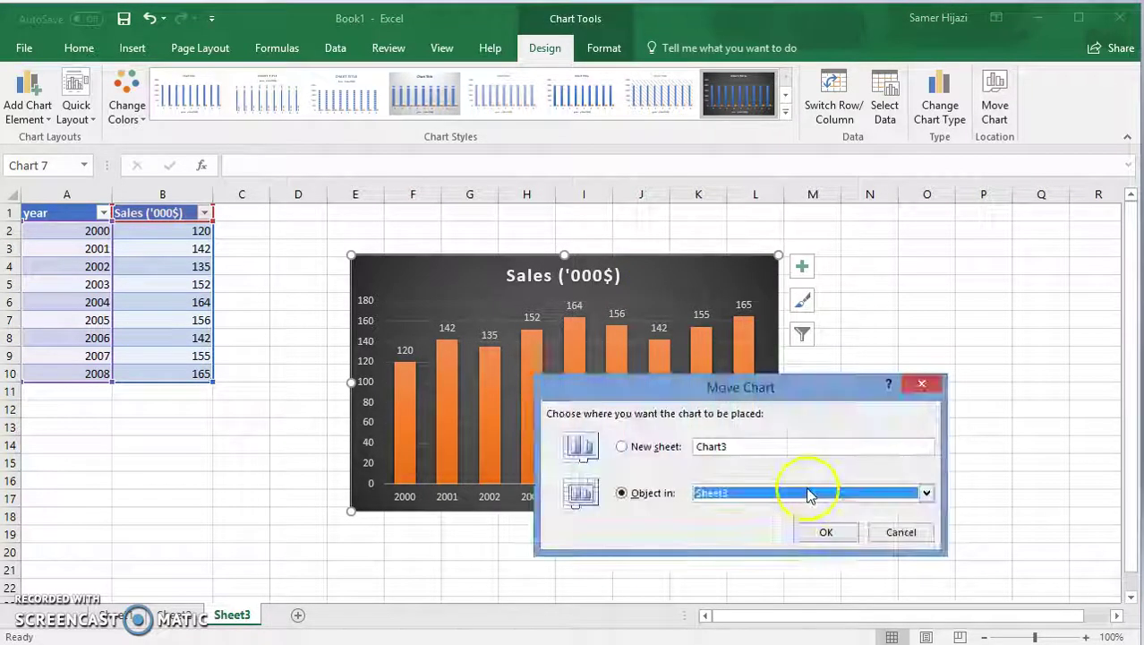
pyautogui.click(639, 453)
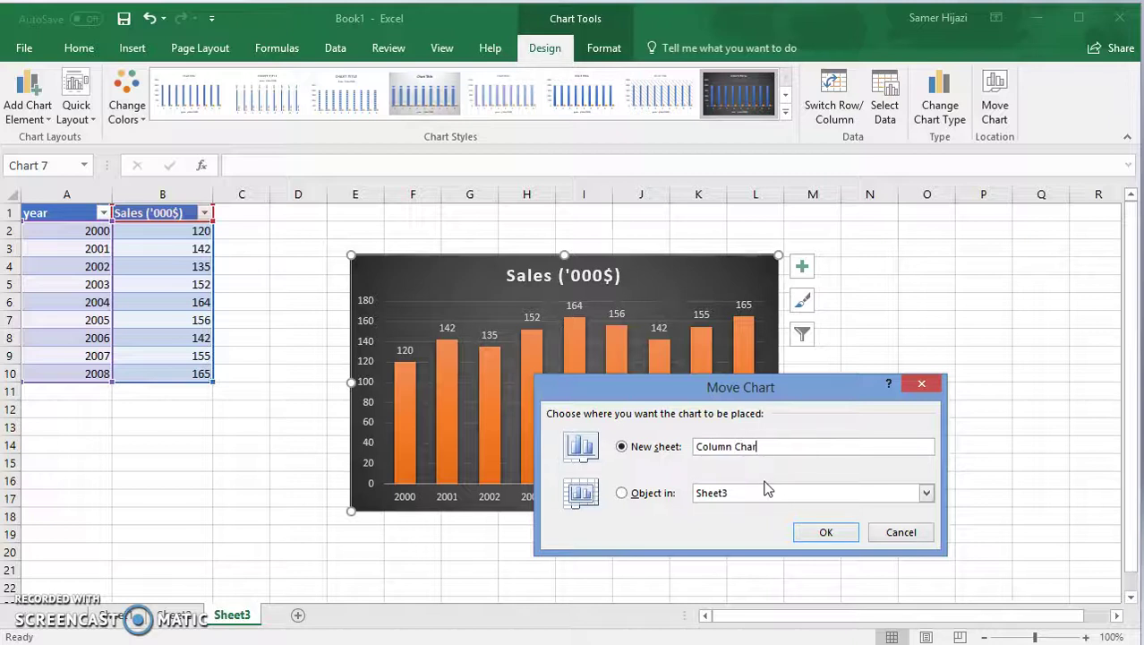
pyautogui.click(855, 535)
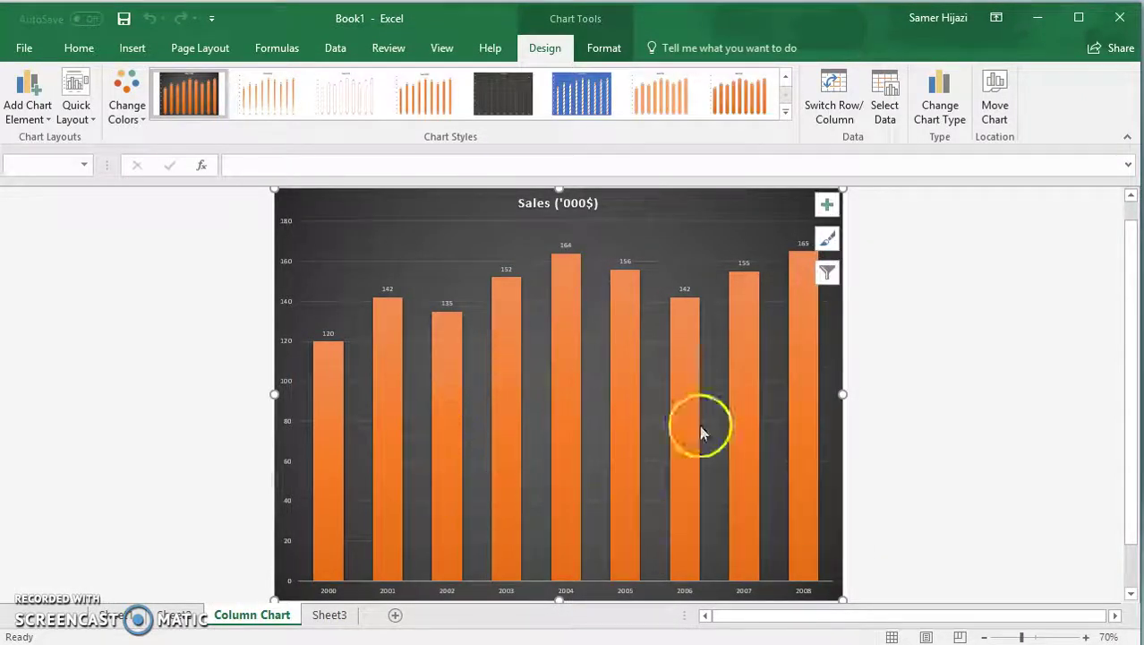
pyautogui.moveTo(378, 536)
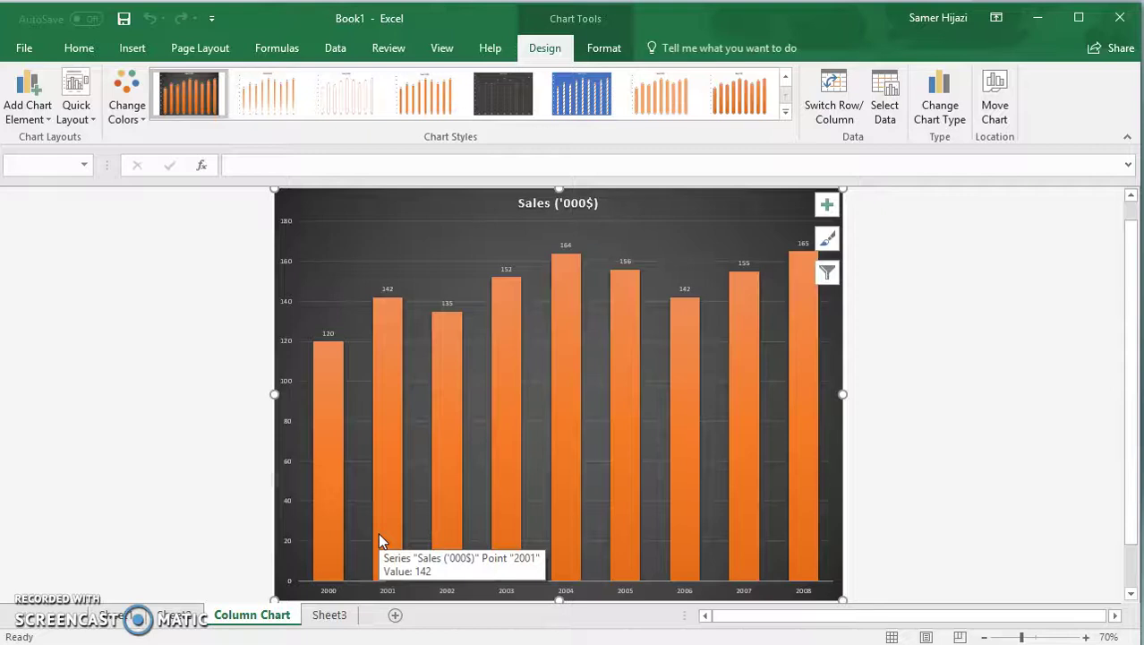
pyautogui.moveTo(487, 500); pyautogui.dragTo(741, 387)
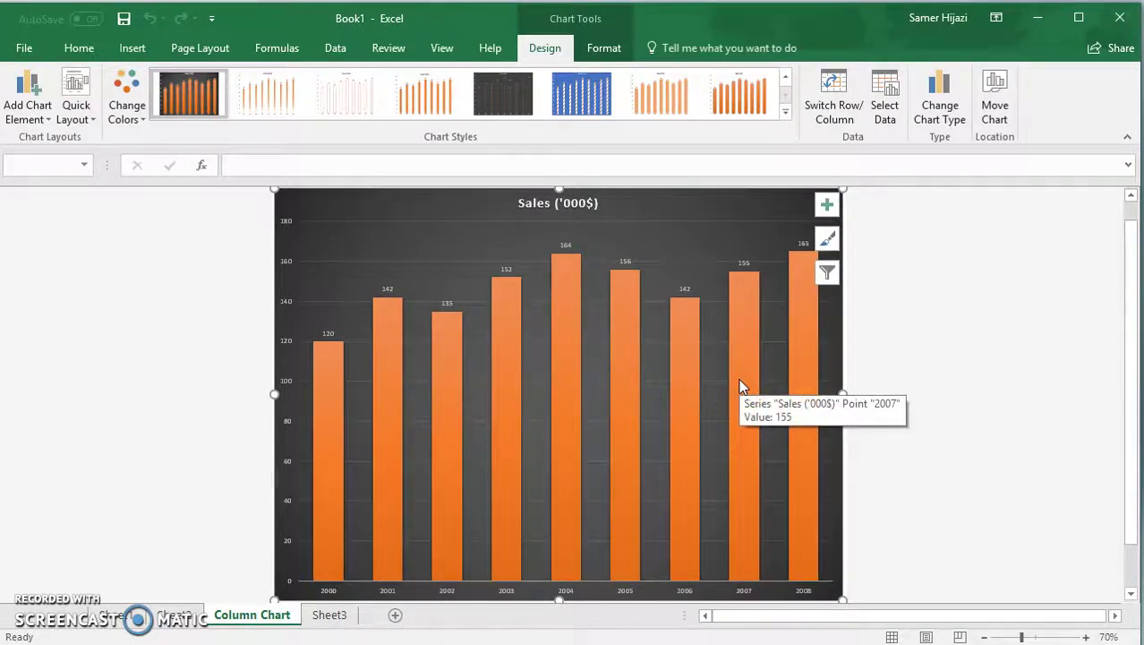
pyautogui.moveTo(741, 387)
pyautogui.mouseDown()
pyautogui.moveTo(435, 398)
pyautogui.moveTo(797, 333)
pyautogui.moveTo(674, 410)
pyautogui.moveTo(651, 408)
pyautogui.mouseUp()
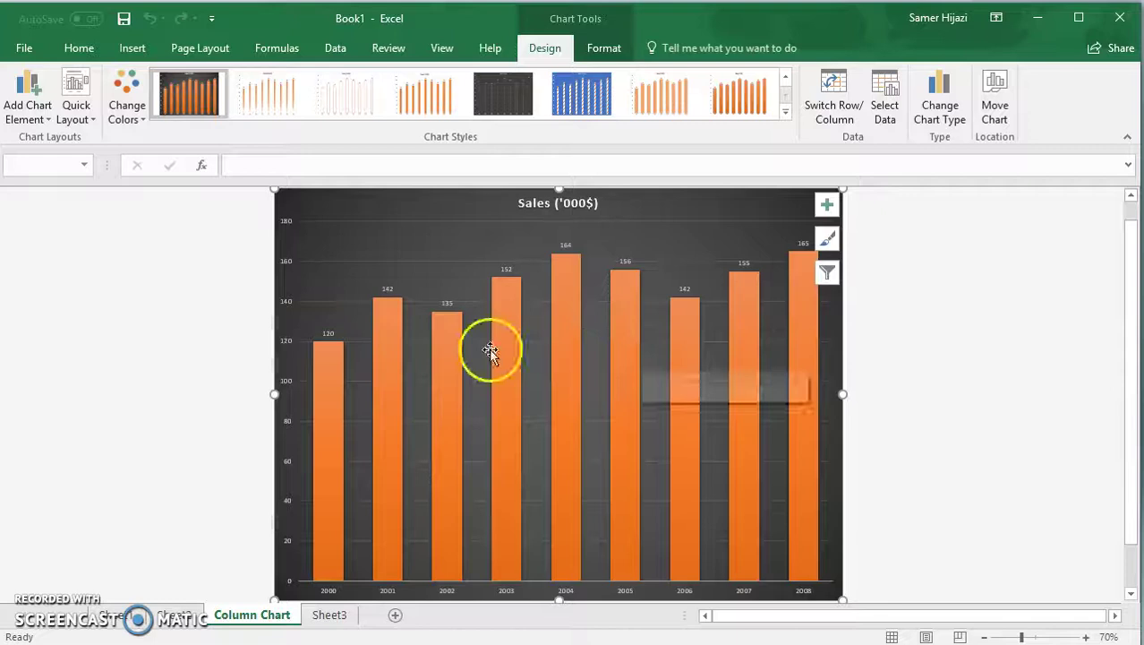
pyautogui.moveTo(639, 473)
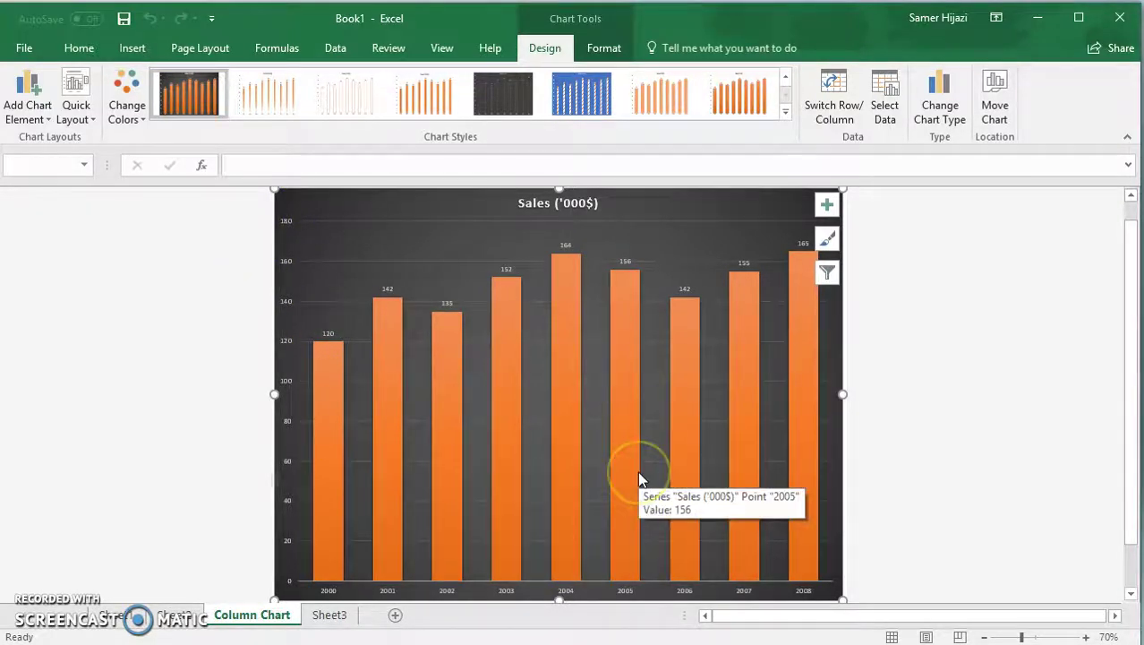